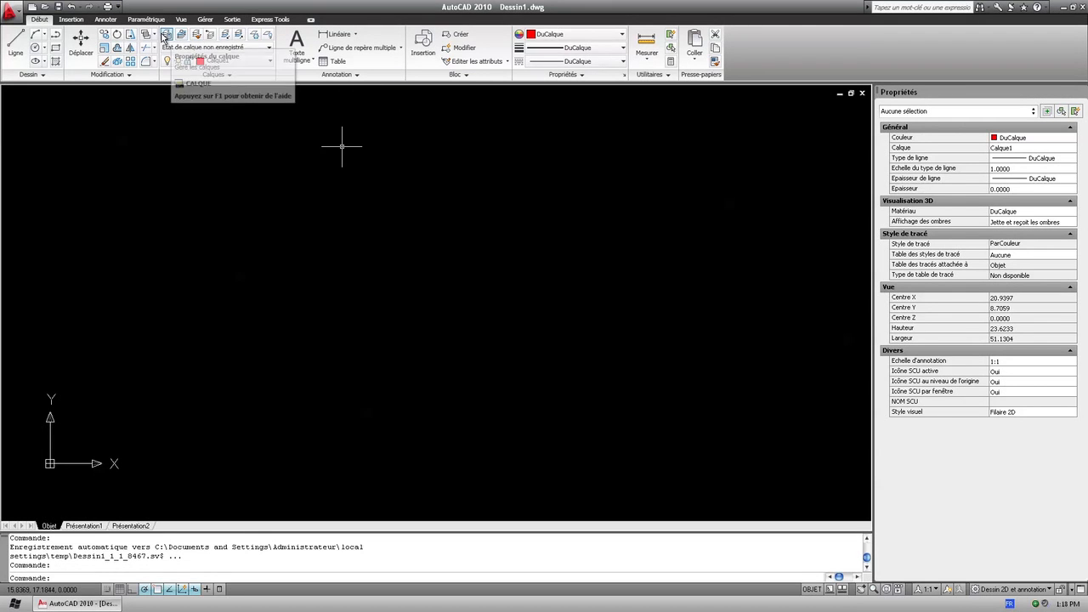
Check the layer properties manager, and switch the current layer to 0 and back to Calque1
{"action": "left_click", "coordinate": [168, 38]}
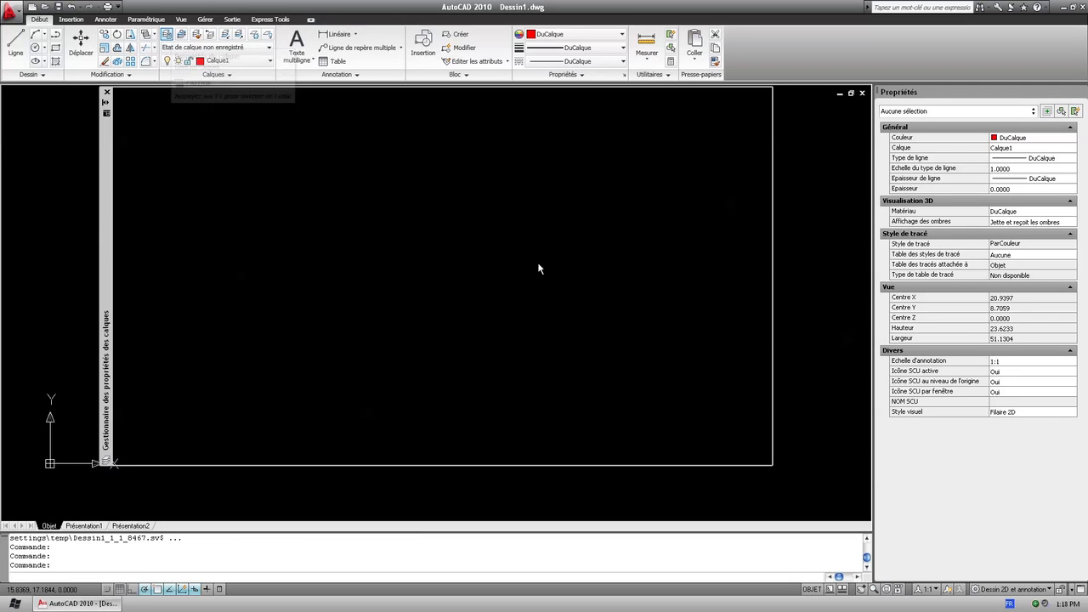
{"action": "left_click", "coordinate": [107, 94]}
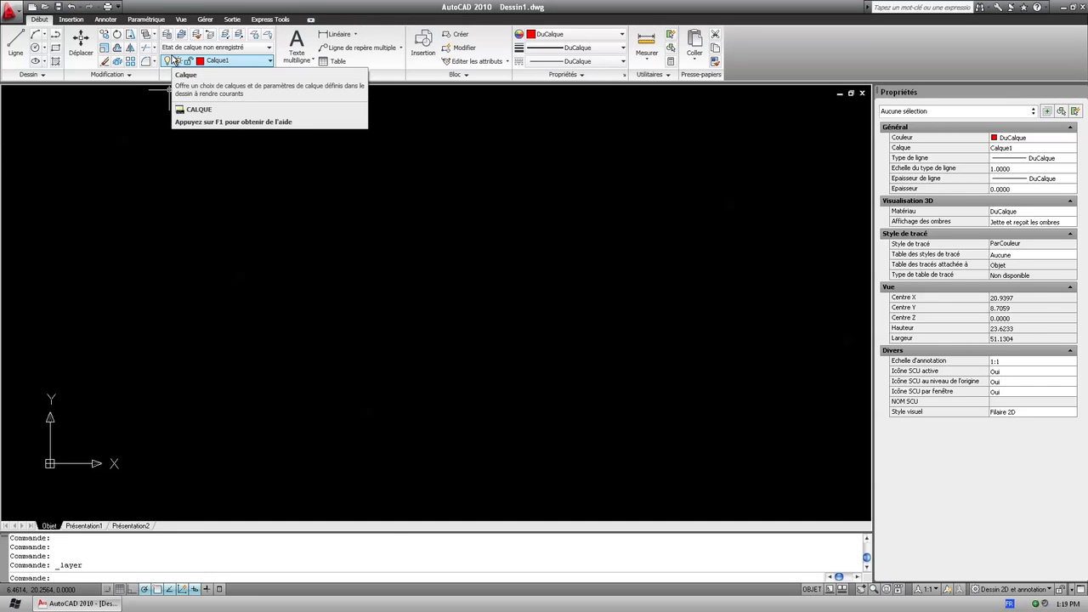
{"action": "left_click", "coordinate": [219, 61]}
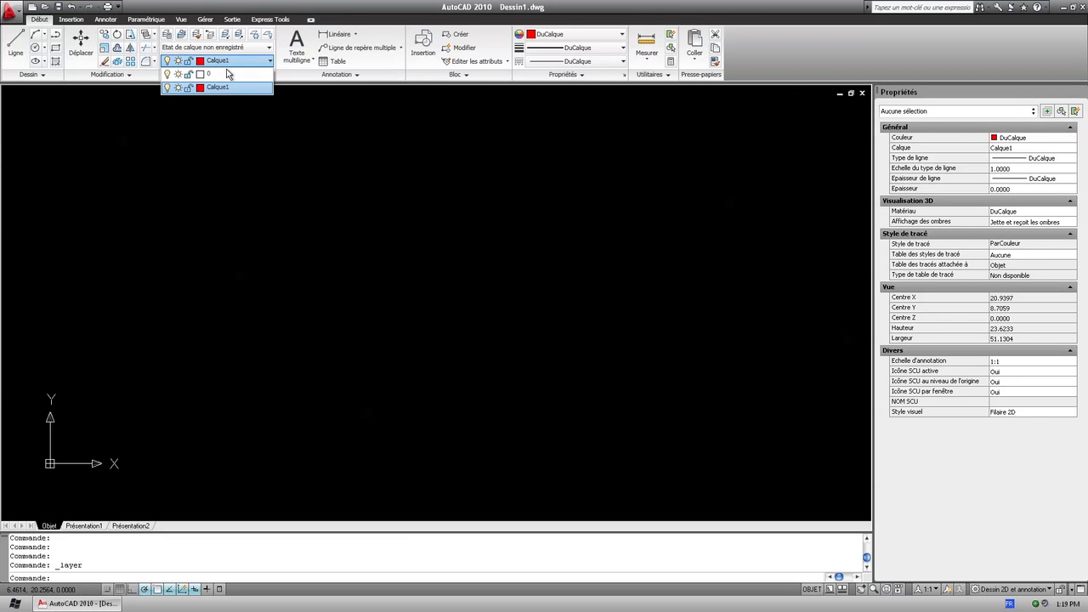
{"action": "left_click", "coordinate": [227, 75]}
{"action": "left_click", "coordinate": [228, 62]}
{"action": "left_click", "coordinate": [231, 91]}
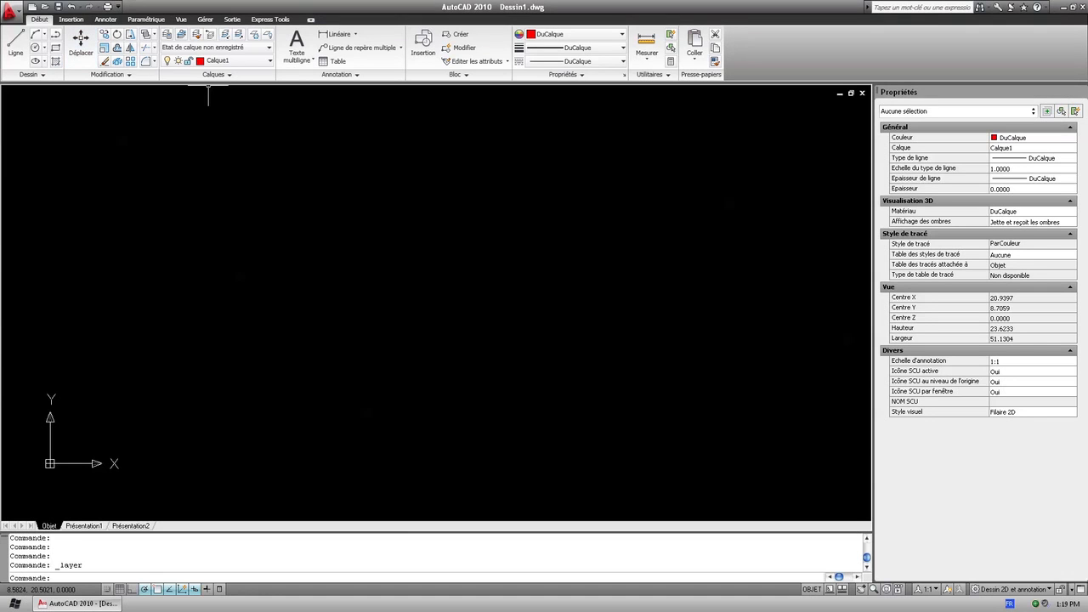
{"action": "left_click", "coordinate": [211, 76]}
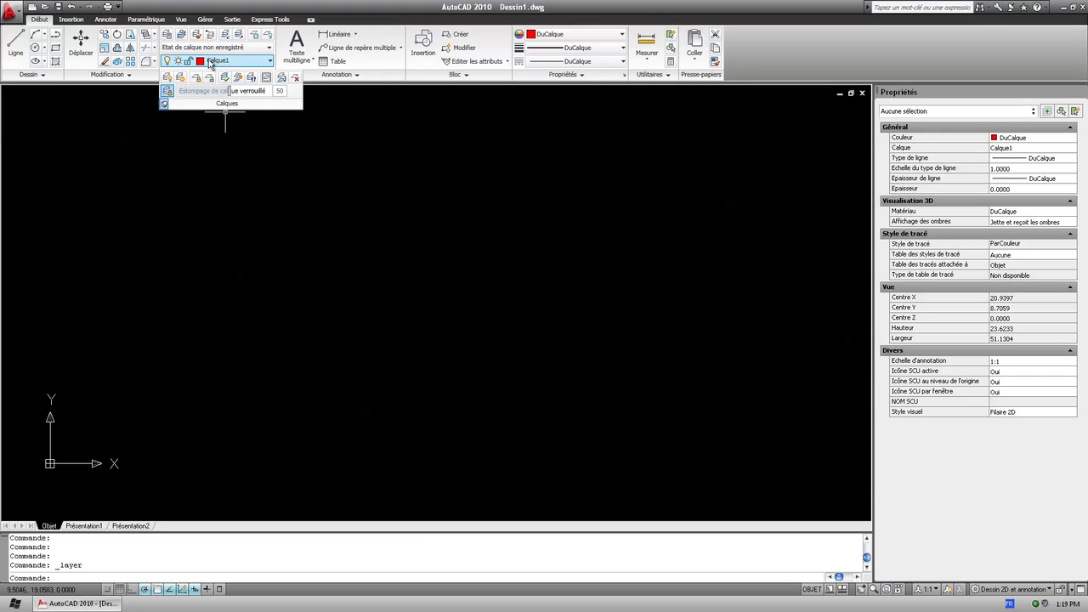
Draw a horizontal line on layer Calque1 from 0,0 to 10,0
{"action": "left_click", "coordinate": [17, 47]}
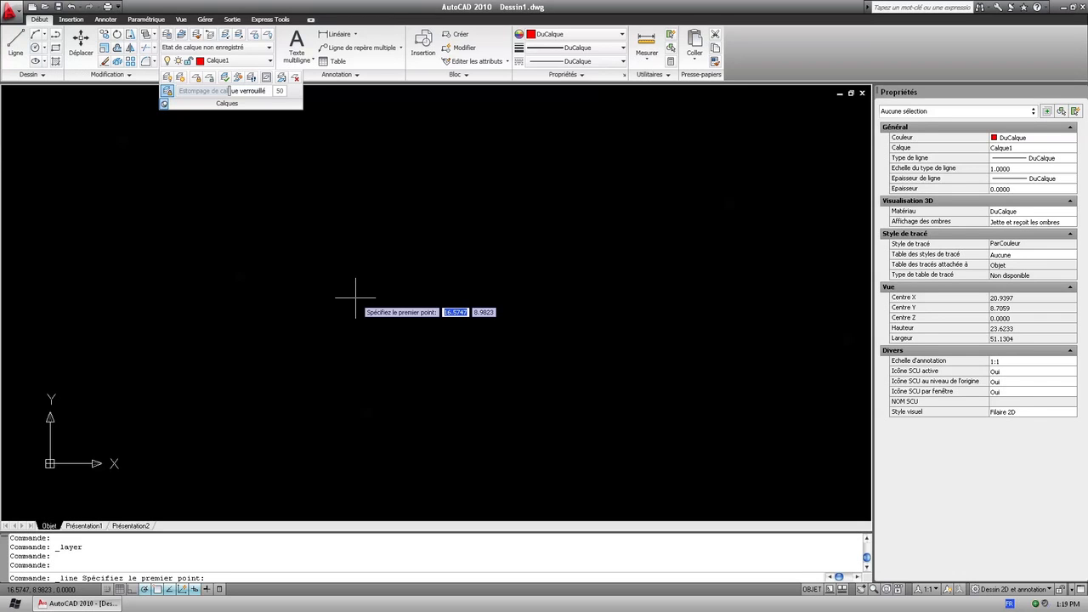
{"action": "type", "text": "0"}
{"action": "key", "text": "Tab"}
{"action": "type", "text": "0"}
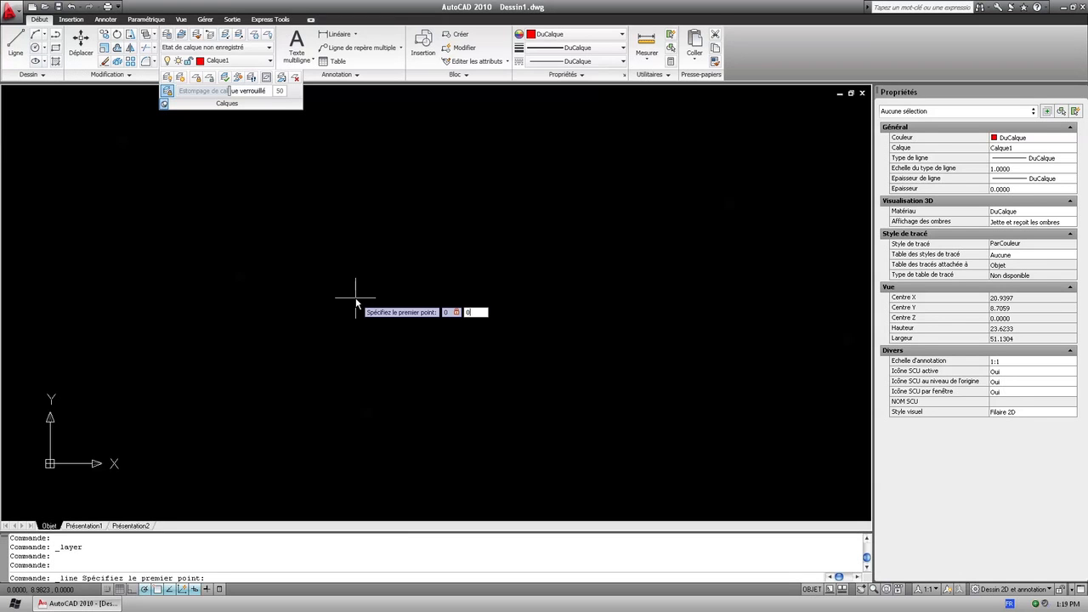
{"action": "key", "text": "Return"}
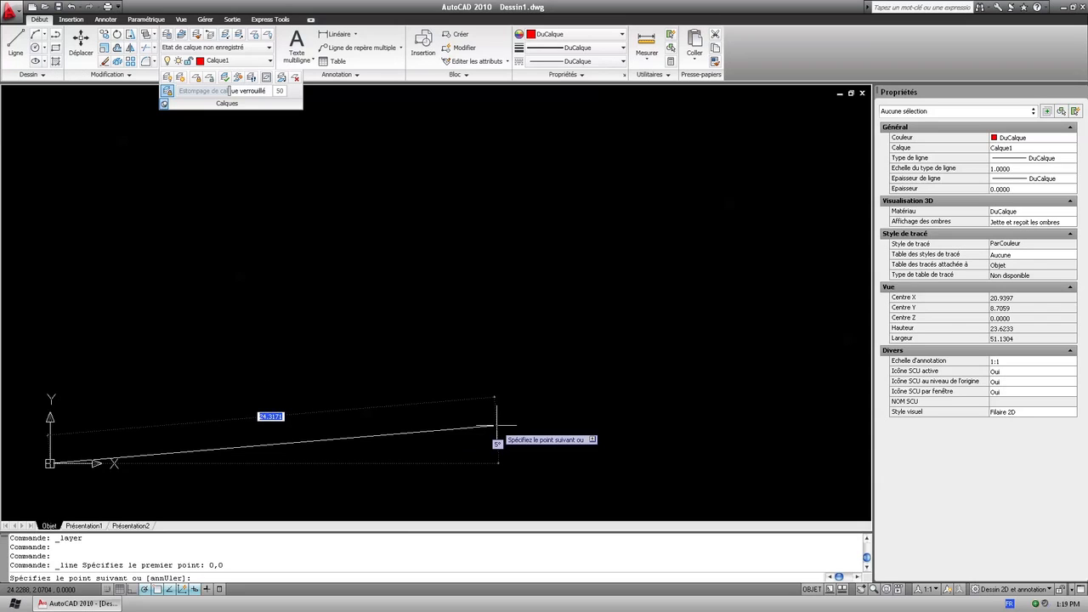
{"action": "type", "text": "10"}
{"action": "key", "text": "Tab"}
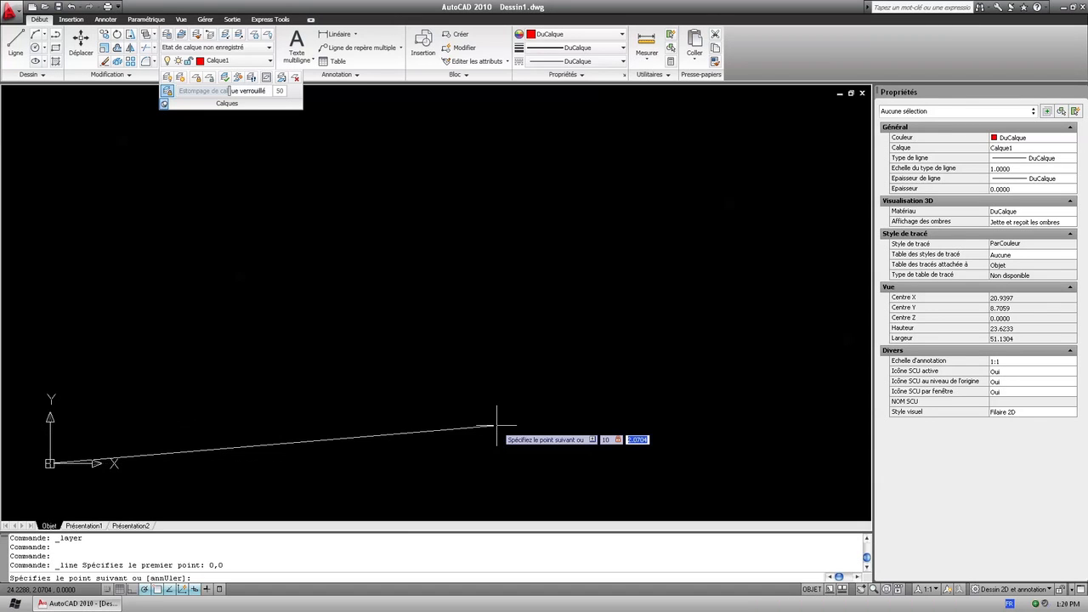
{"action": "type", "text": "0"}
{"action": "key", "text": "Return"}
{"action": "key", "text": "Escape"}
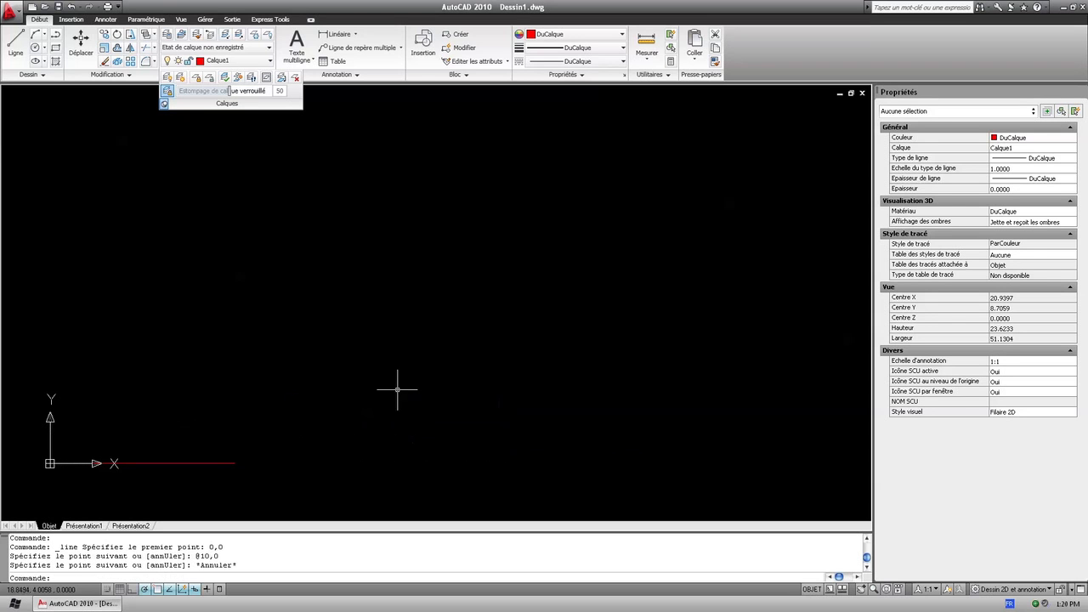
Select the red line and try the colours Jaune, Bleu and Magenta on it
{"action": "scroll", "coordinate": [7, 491], "scroll_direction": "up", "scroll_amount": 3}
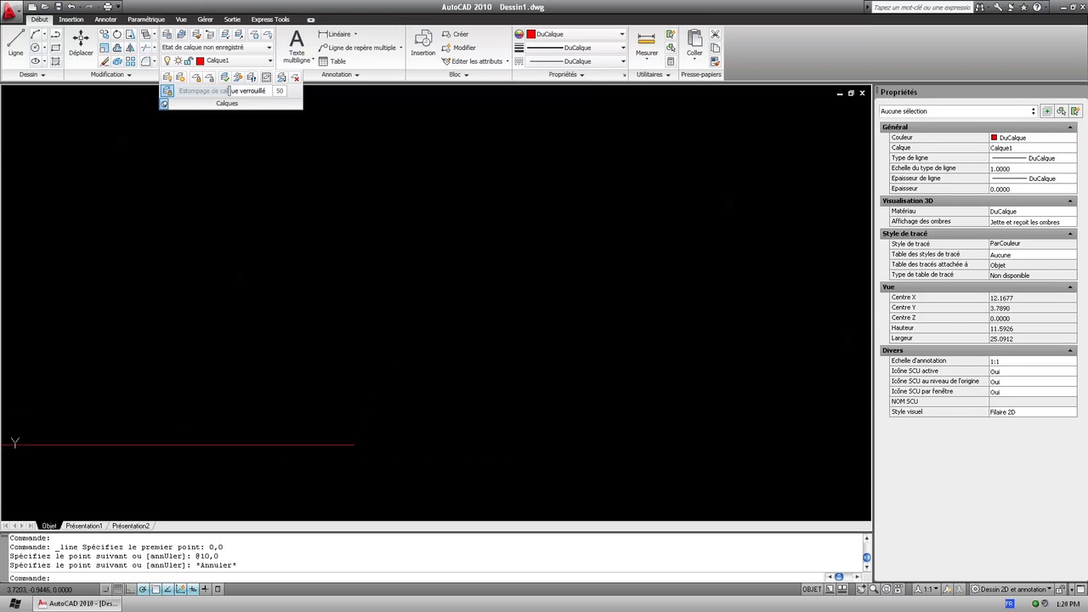
{"action": "scroll", "coordinate": [127, 449], "scroll_direction": "up", "scroll_amount": 2}
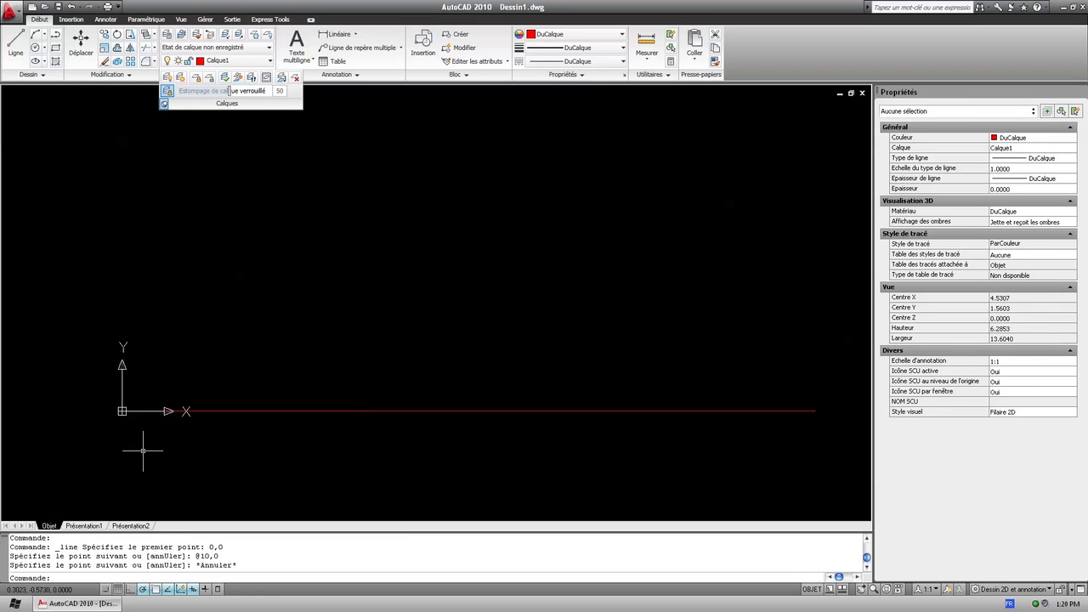
{"action": "left_click", "coordinate": [448, 454]}
{"action": "left_click", "coordinate": [360, 345]}
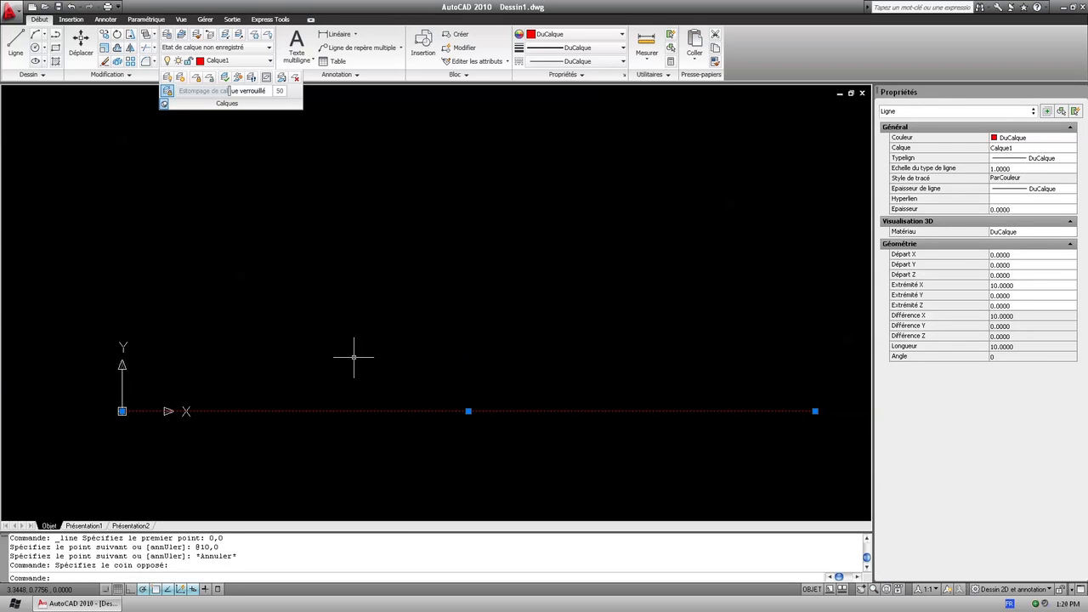
{"action": "left_click", "coordinate": [1011, 139]}
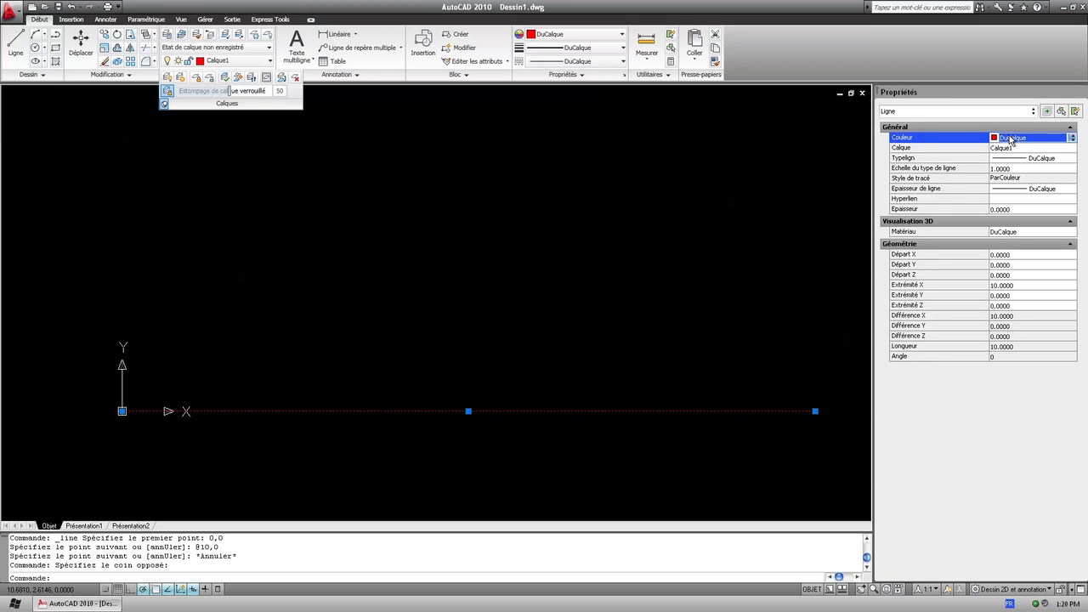
{"action": "left_click", "coordinate": [1011, 139]}
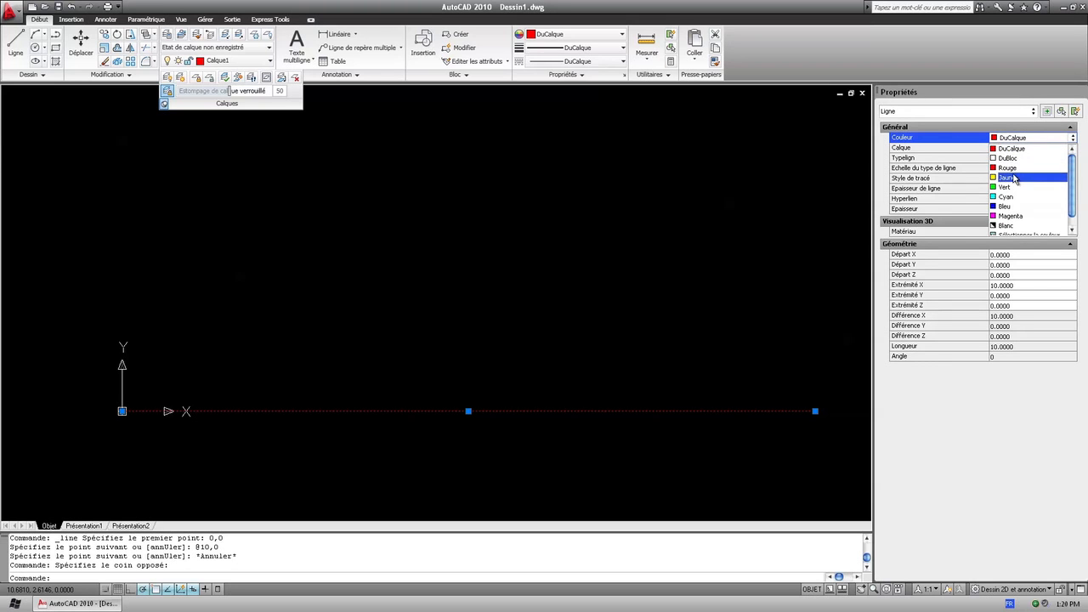
{"action": "left_click", "coordinate": [1010, 177]}
{"action": "left_click", "coordinate": [1016, 145]}
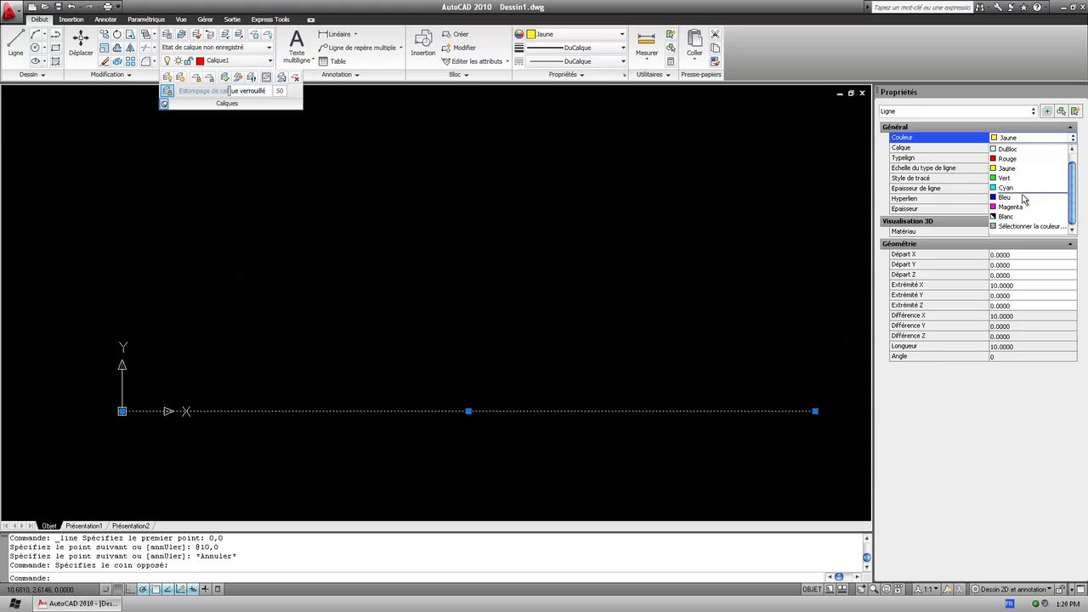
{"action": "left_click", "coordinate": [1026, 201]}
{"action": "left_click", "coordinate": [1019, 139]}
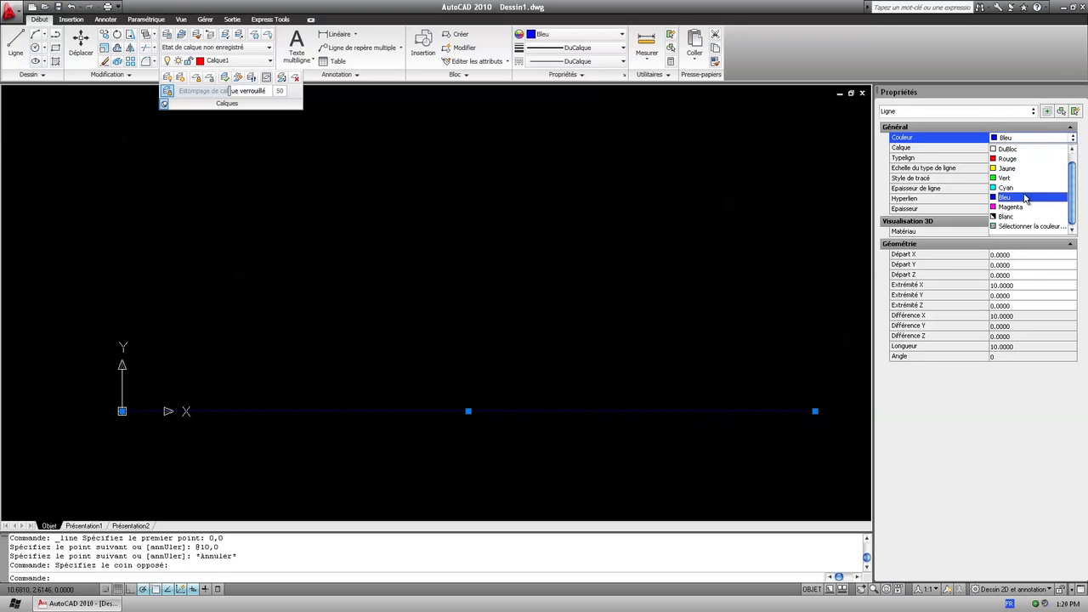
{"action": "left_click", "coordinate": [1028, 209]}
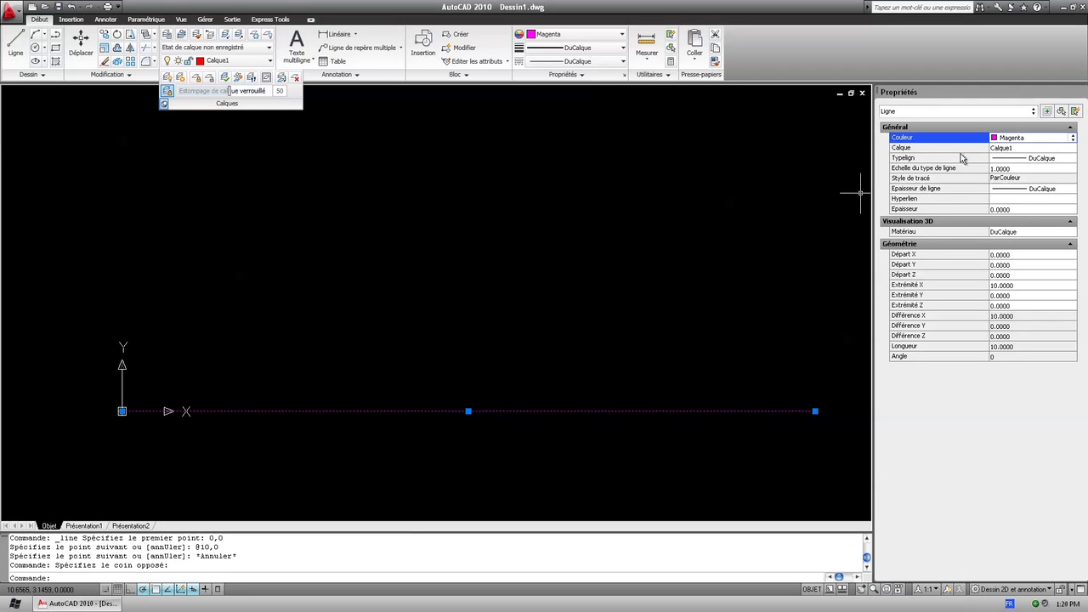
Set the selected line's colour back to DuCalque and deselect it
{"action": "left_click", "coordinate": [1073, 138]}
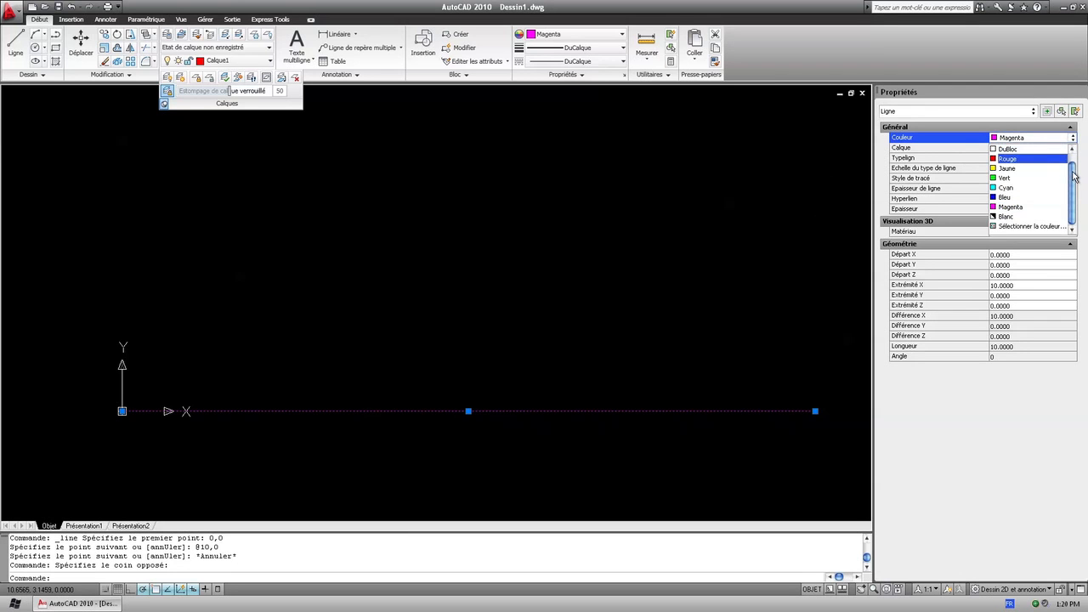
{"action": "left_click", "coordinate": [1048, 149]}
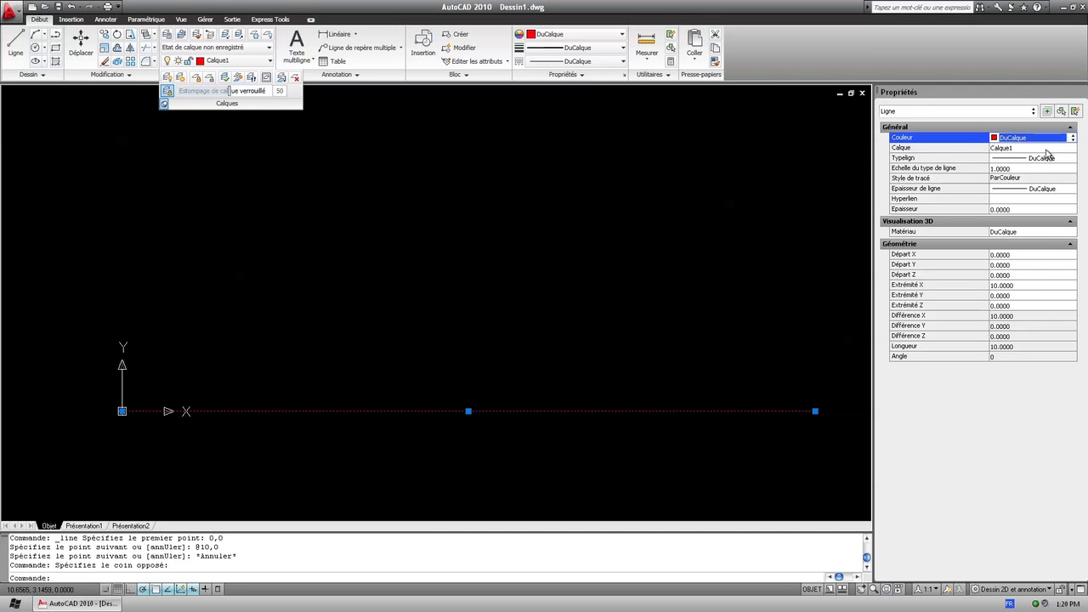
{"action": "key", "text": "Escape"}
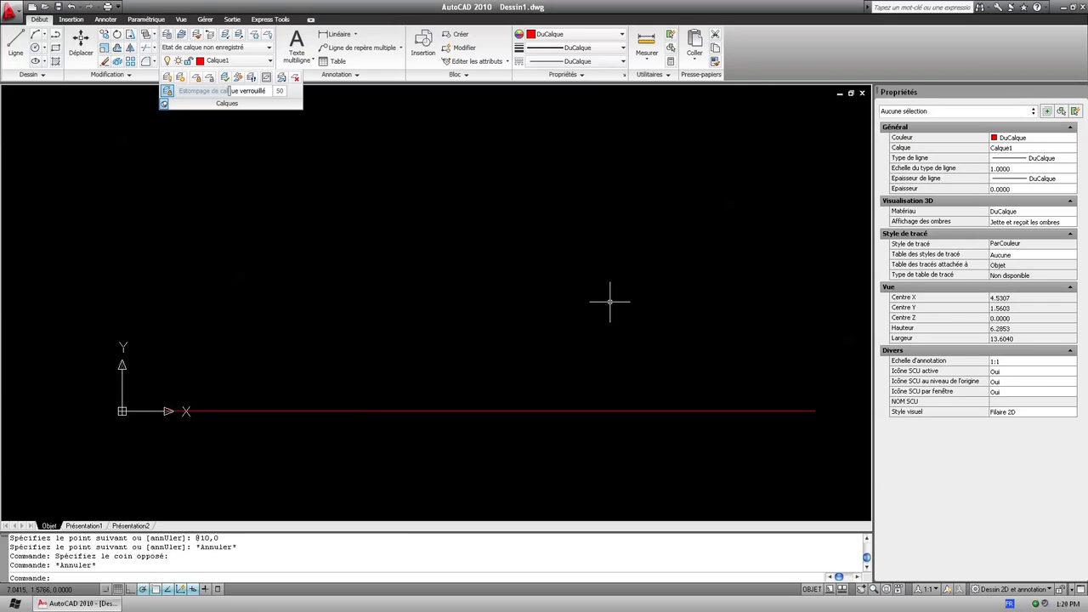
Make layer 0 current and start a line at point 0,10
{"action": "left_click", "coordinate": [234, 60]}
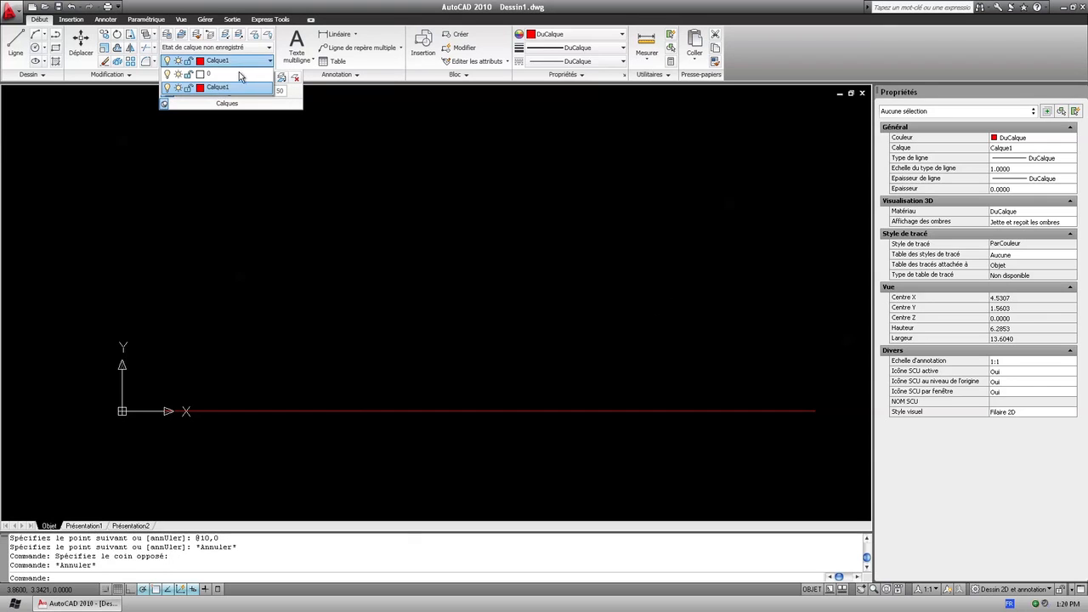
{"action": "left_click", "coordinate": [241, 78]}
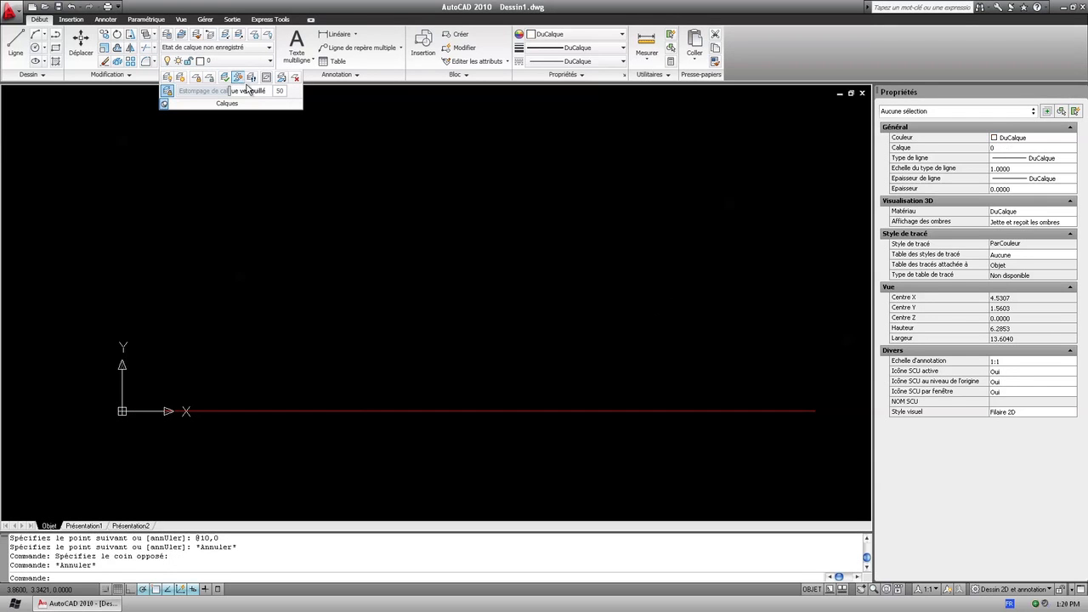
{"action": "left_click", "coordinate": [16, 47]}
{"action": "scroll", "coordinate": [292, 255], "scroll_direction": "down", "scroll_amount": 6}
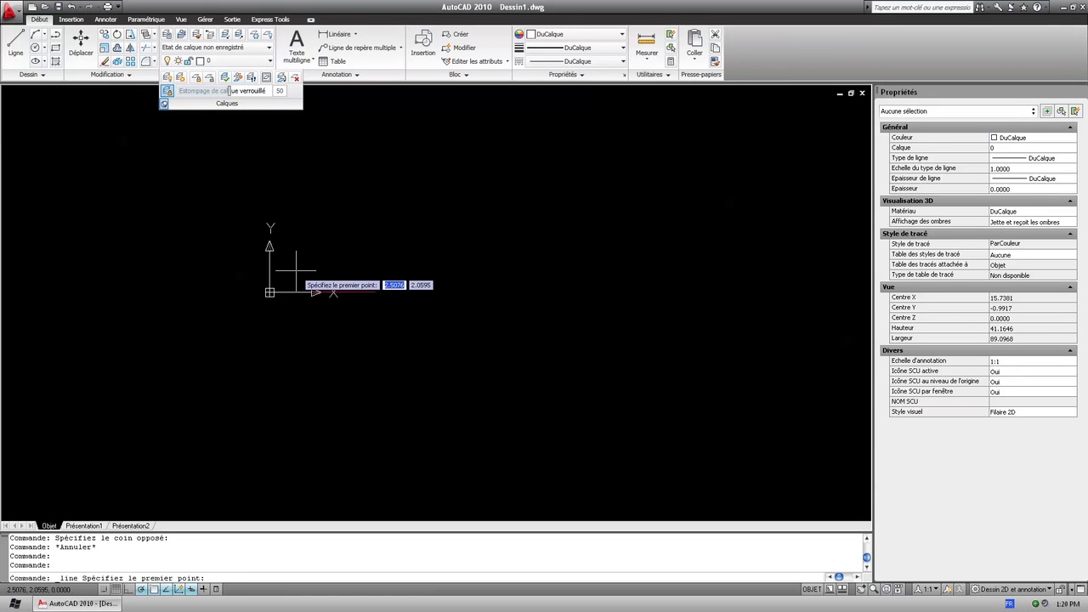
{"action": "scroll", "coordinate": [295, 257], "scroll_direction": "up", "scroll_amount": 3}
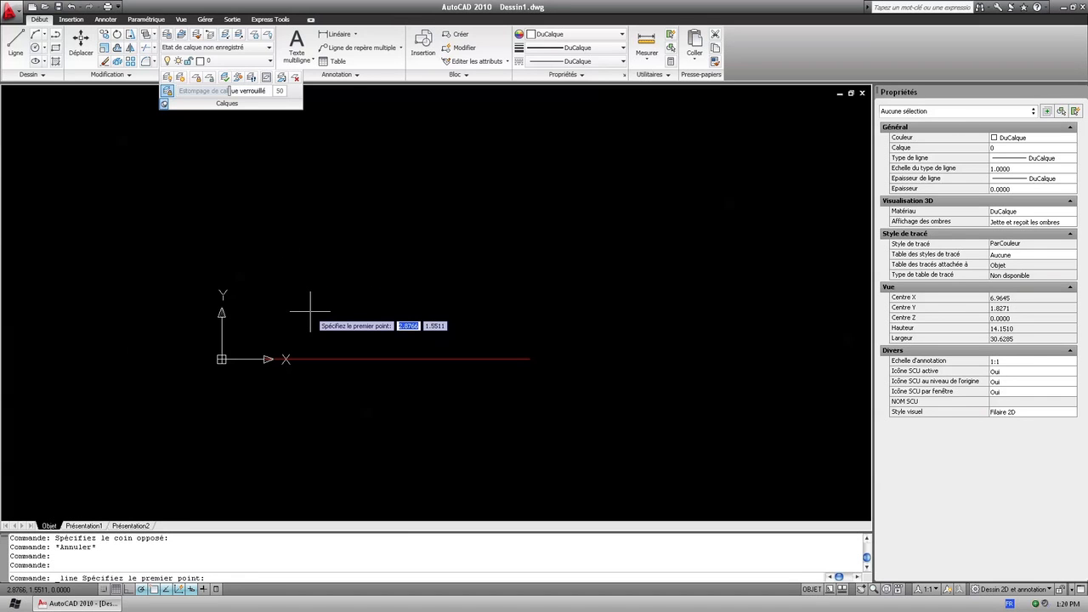
{"action": "type", "text": "10"}
{"action": "key", "text": "Tab"}
{"action": "type", "text": "10"}
{"action": "key", "text": "Return"}
{"action": "scroll", "coordinate": [308, 307], "scroll_direction": "down", "scroll_amount": 3}
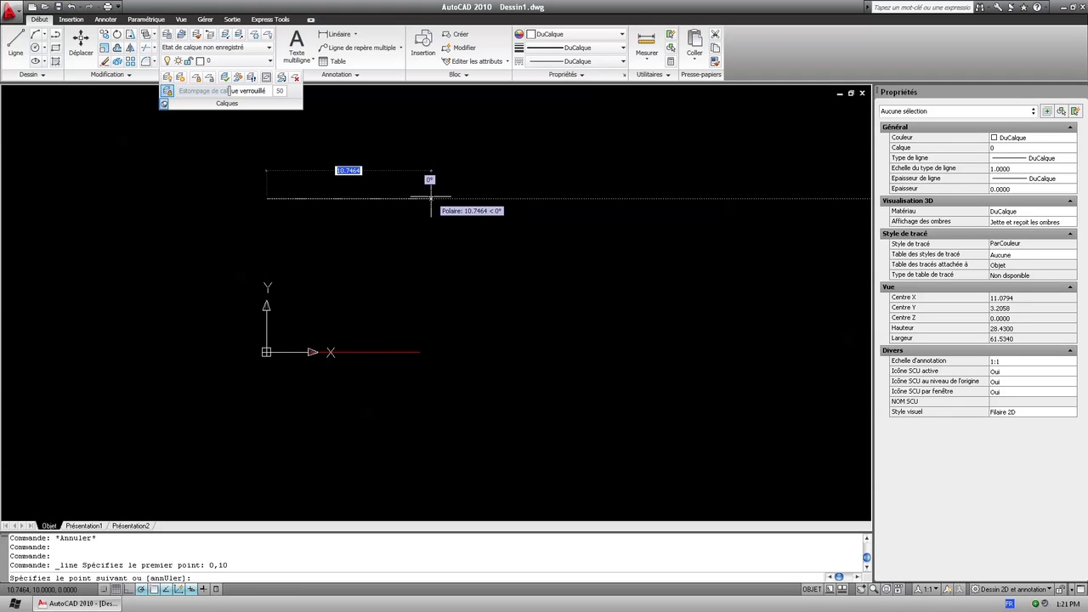
Place the line's end point at a relative offset of 10,10 and leave the Line command
{"action": "type", "text": "10"}
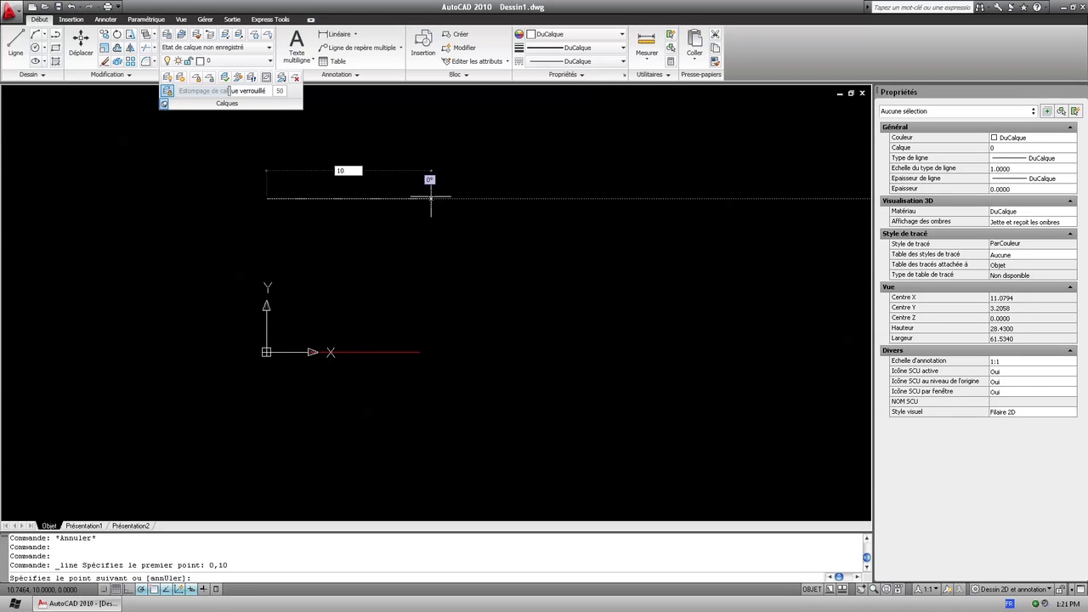
{"action": "key", "text": "Tab"}
{"action": "type", "text": "10"}
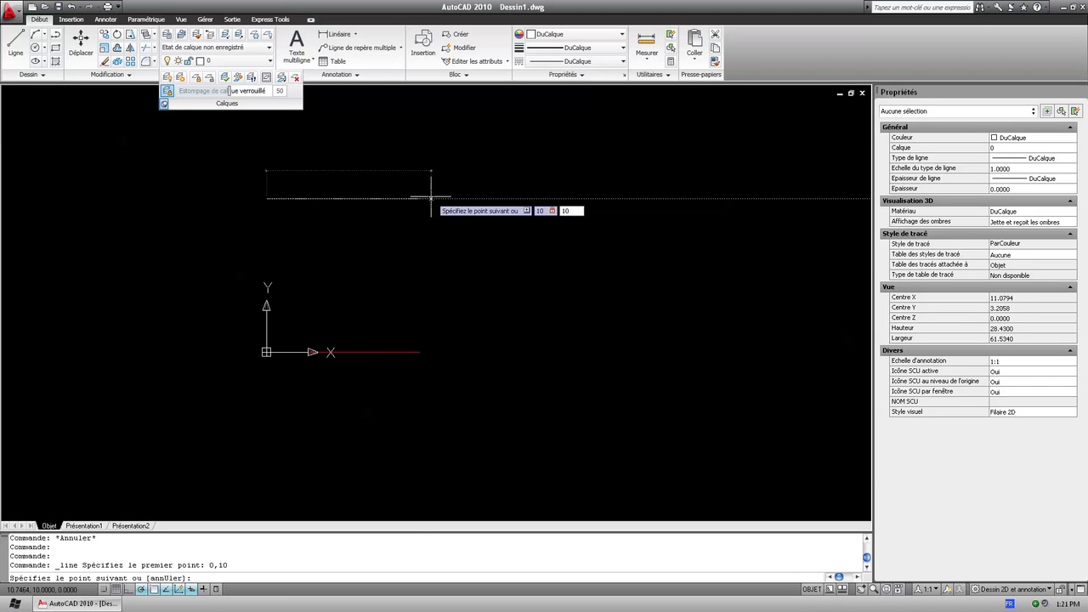
{"action": "key", "text": "Return"}
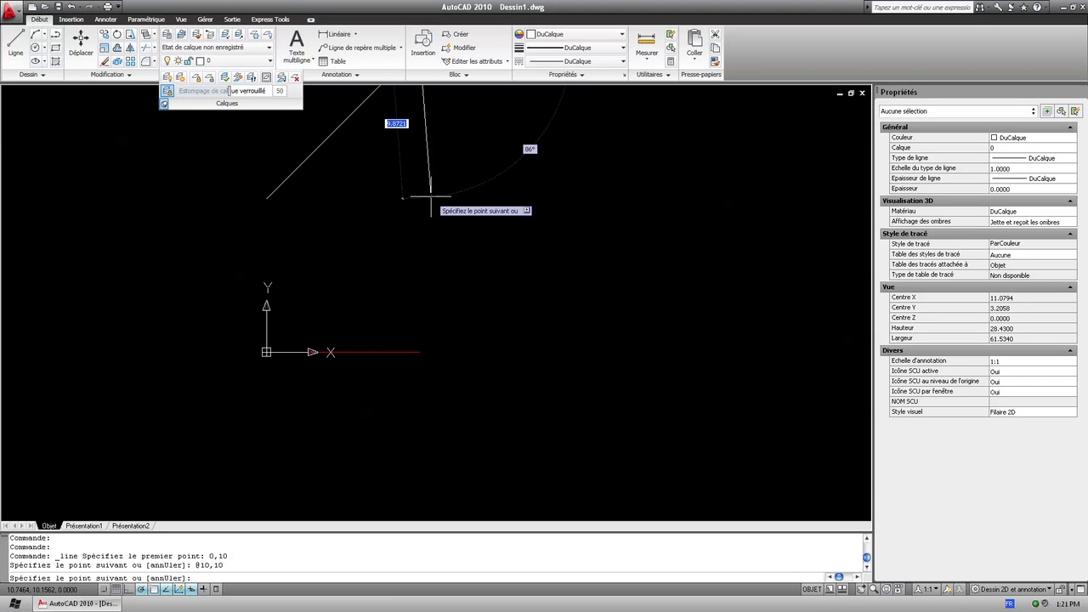
{"action": "left_click", "coordinate": [438, 252]}
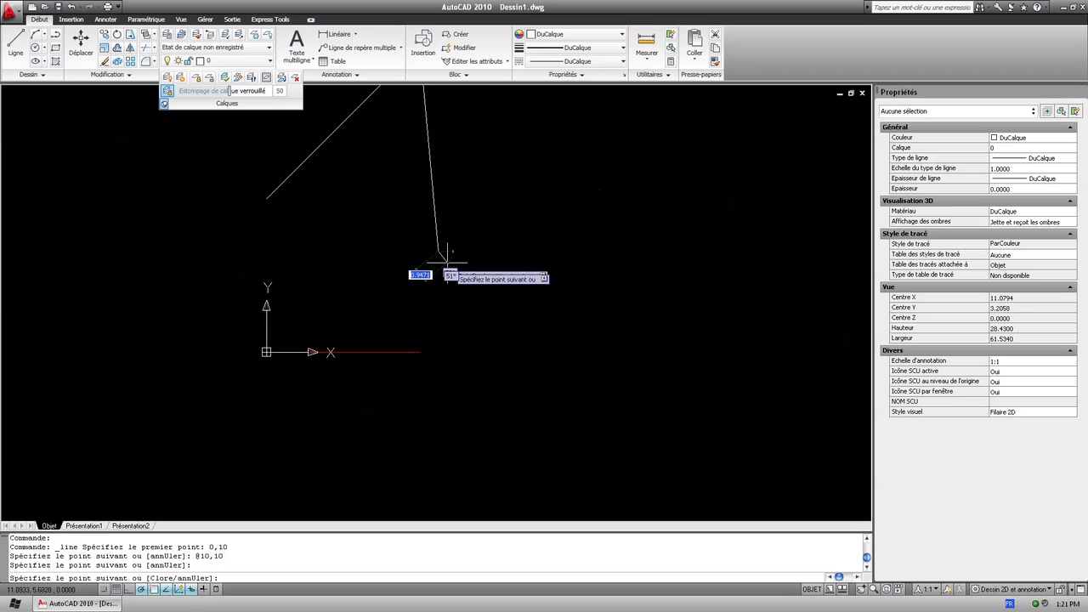
{"action": "key", "text": "Escape"}
Erase the stray segment that runs down from the diagonal line's upper end
{"action": "left_click", "coordinate": [458, 259]}
{"action": "left_click", "coordinate": [418, 220]}
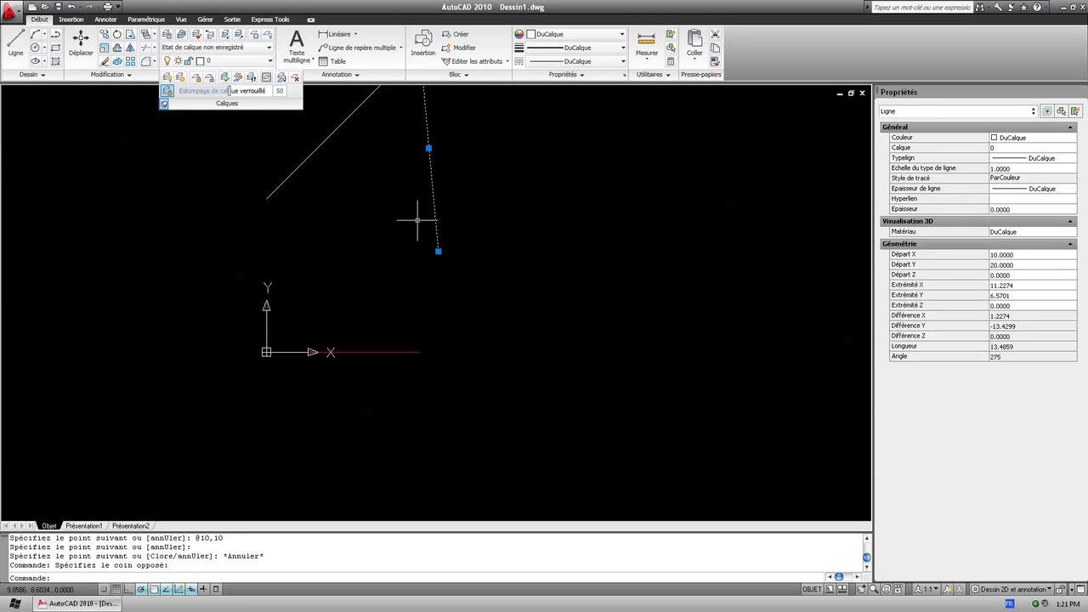
{"action": "key", "text": "Delete"}
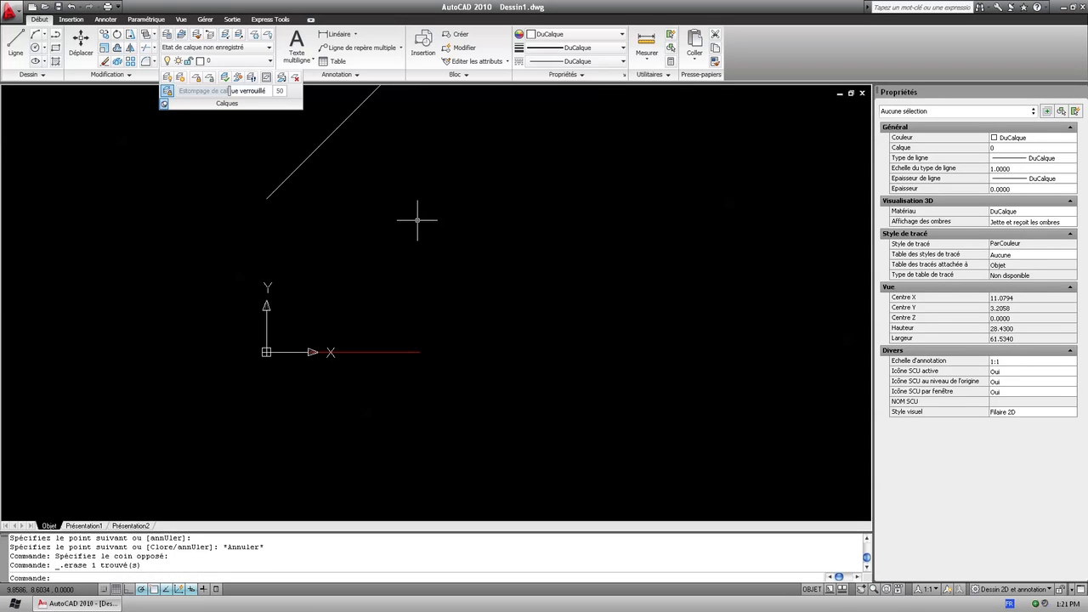
Stretch the diagonal line's upper end straight down to about 10,10, making the line horizontal
{"action": "scroll", "coordinate": [411, 262], "scroll_direction": "down", "scroll_amount": 2}
{"action": "scroll", "coordinate": [411, 262], "scroll_direction": "down", "scroll_amount": 1}
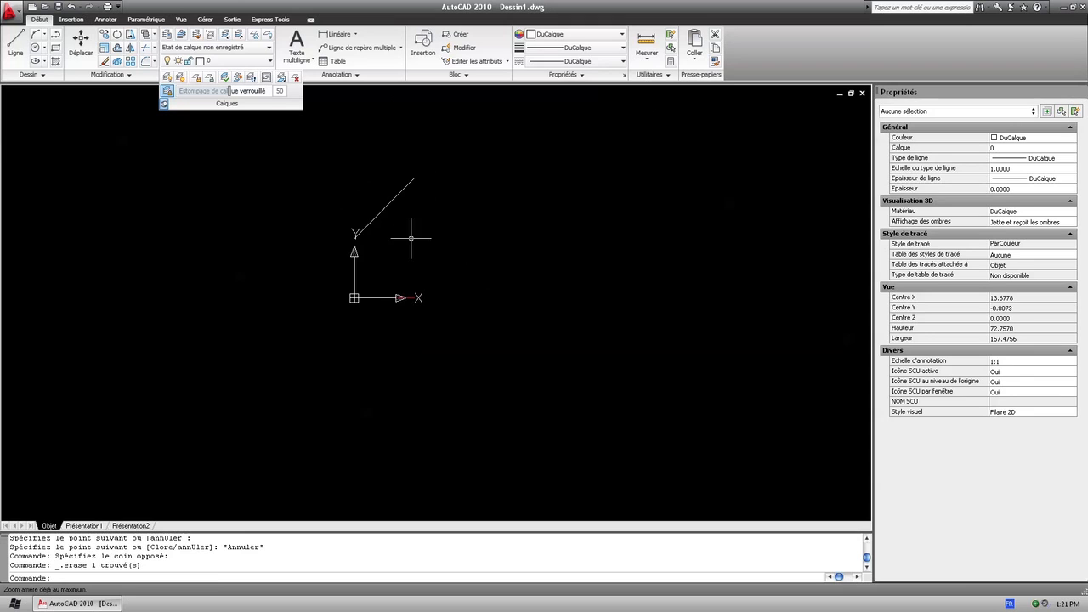
{"action": "left_click", "coordinate": [408, 184]}
{"action": "left_click", "coordinate": [415, 178]}
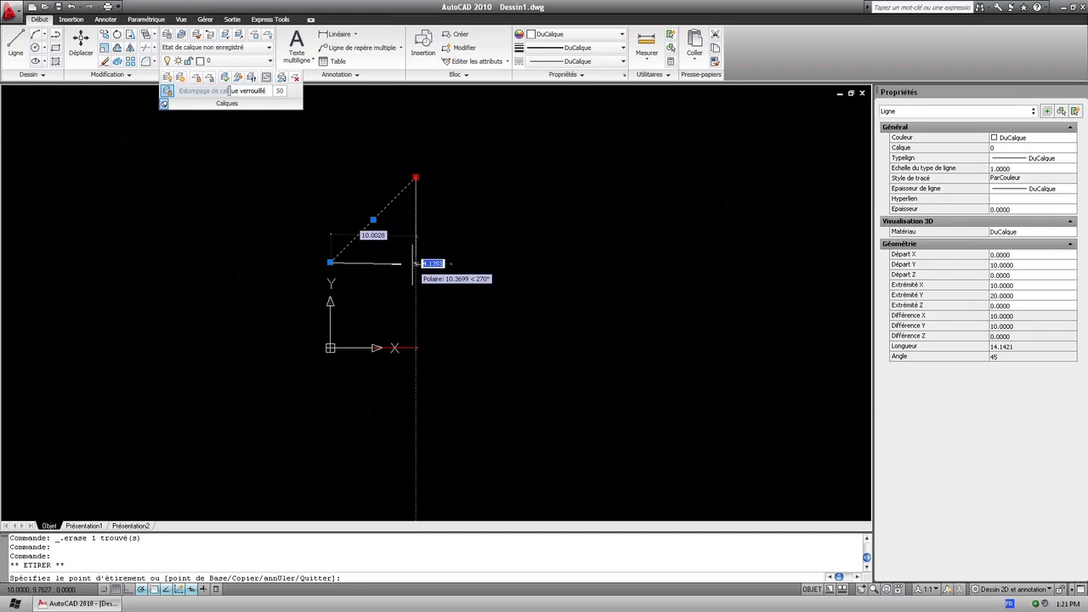
{"action": "key", "text": "Escape"}
{"action": "scroll", "coordinate": [420, 268], "scroll_direction": "down", "scroll_amount": 3}
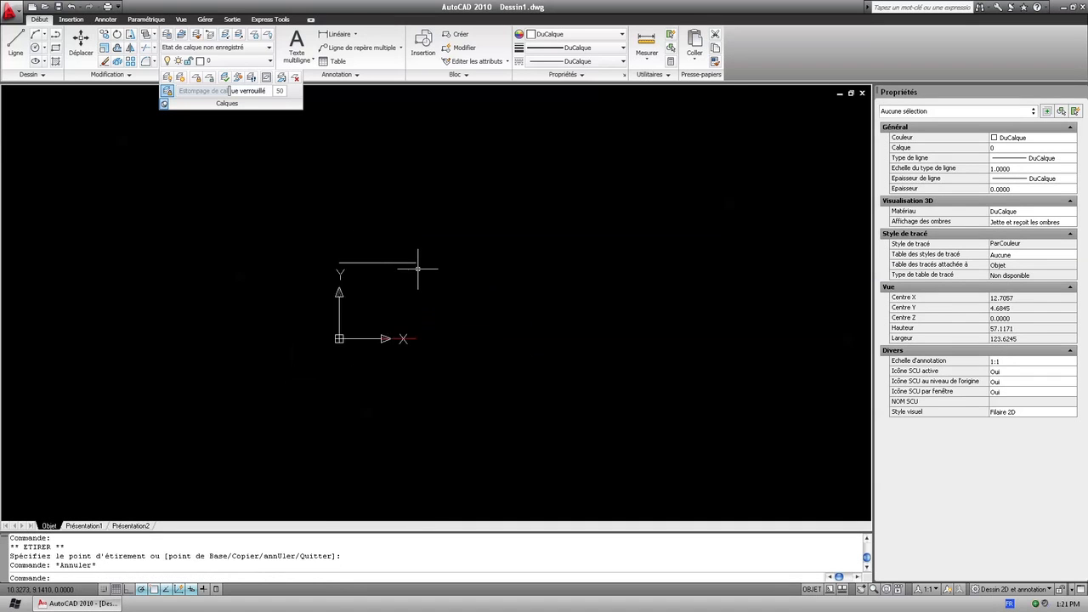
Stretch the right end of the white line down onto the right end of the red line at 10,0
{"action": "scroll", "coordinate": [154, 430], "scroll_direction": "up", "scroll_amount": 2}
{"action": "scroll", "coordinate": [712, 139], "scroll_direction": "up", "scroll_amount": 3}
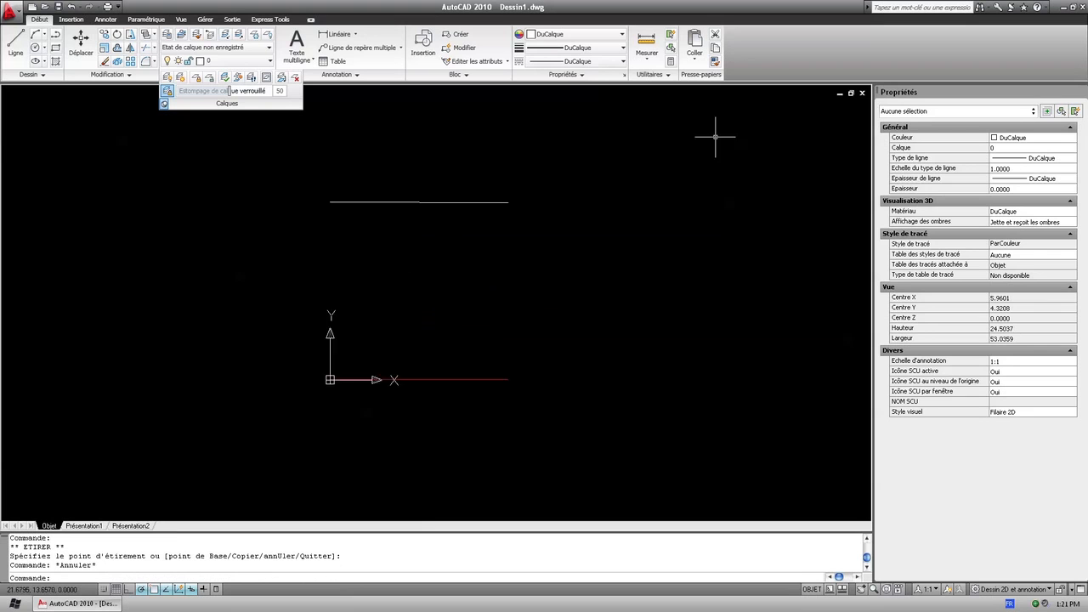
{"action": "scroll", "coordinate": [557, 210], "scroll_direction": "down", "scroll_amount": 4}
{"action": "scroll", "coordinate": [492, 229], "scroll_direction": "up", "scroll_amount": 1}
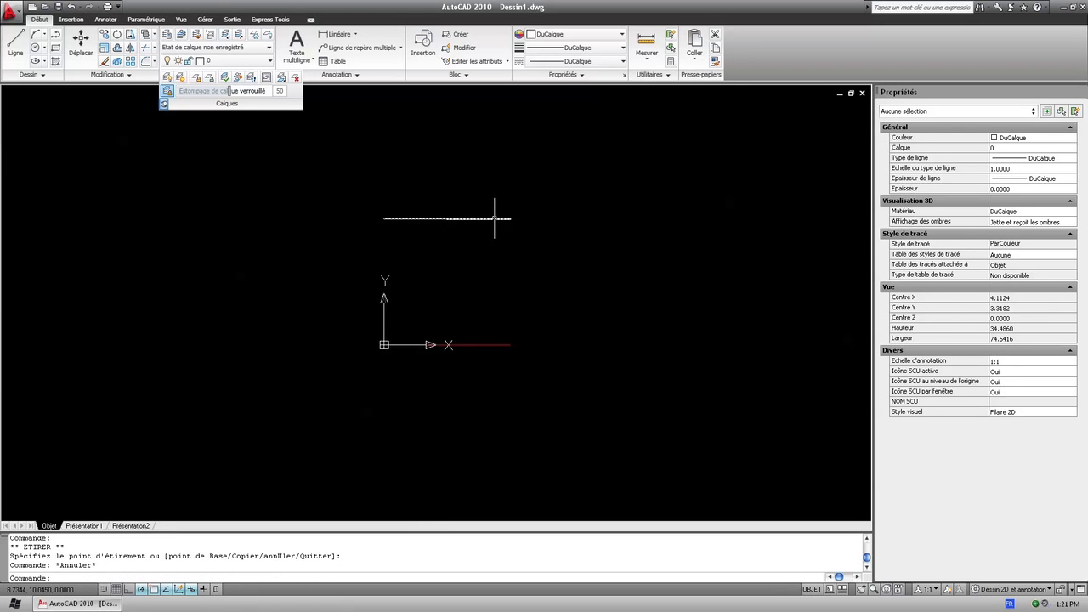
{"action": "left_click", "coordinate": [494, 219]}
{"action": "left_click", "coordinate": [510, 218]}
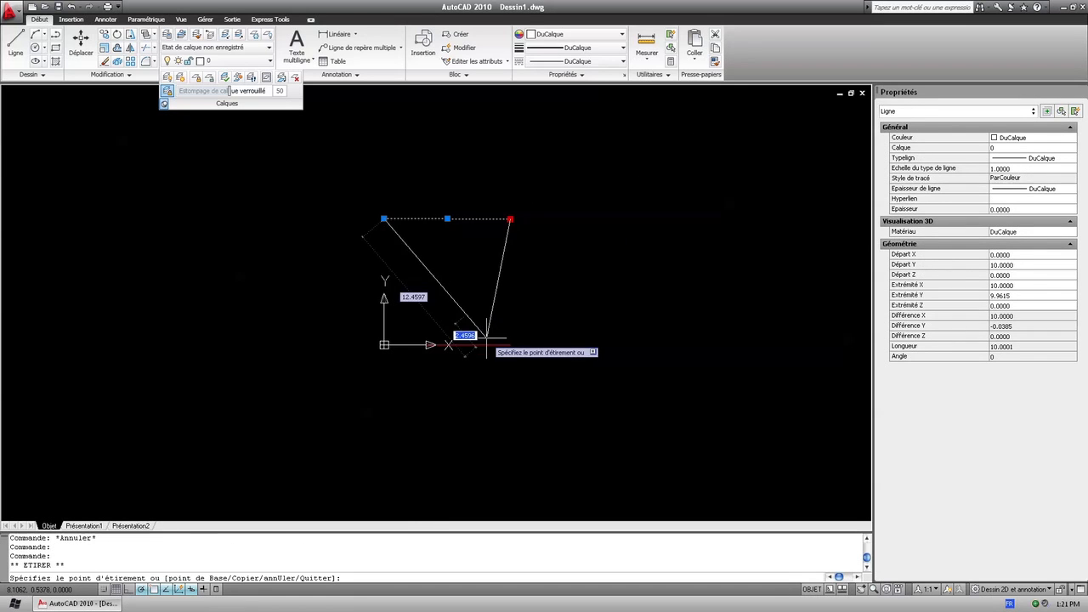
{"action": "left_click", "coordinate": [503, 344]}
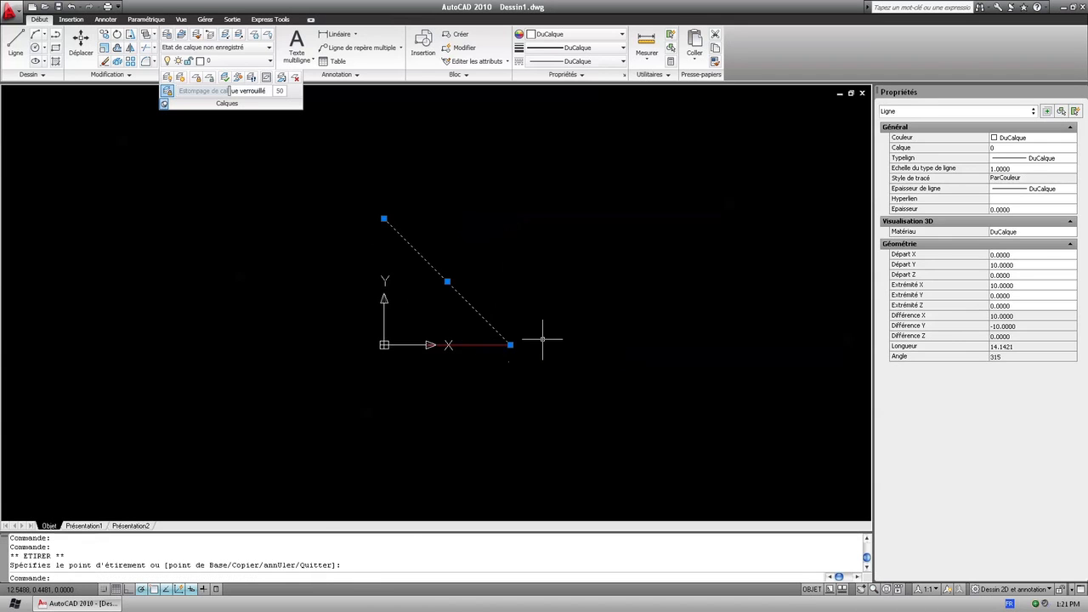
{"action": "key", "text": "Escape"}
Inspect the layer and colour properties of the diagonal white line and of the red horizontal line in turn
{"action": "scroll", "coordinate": [520, 316], "scroll_direction": "up", "scroll_amount": 3}
{"action": "scroll", "coordinate": [519, 317], "scroll_direction": "up", "scroll_amount": 2}
{"action": "scroll", "coordinate": [517, 314], "scroll_direction": "down", "scroll_amount": 5}
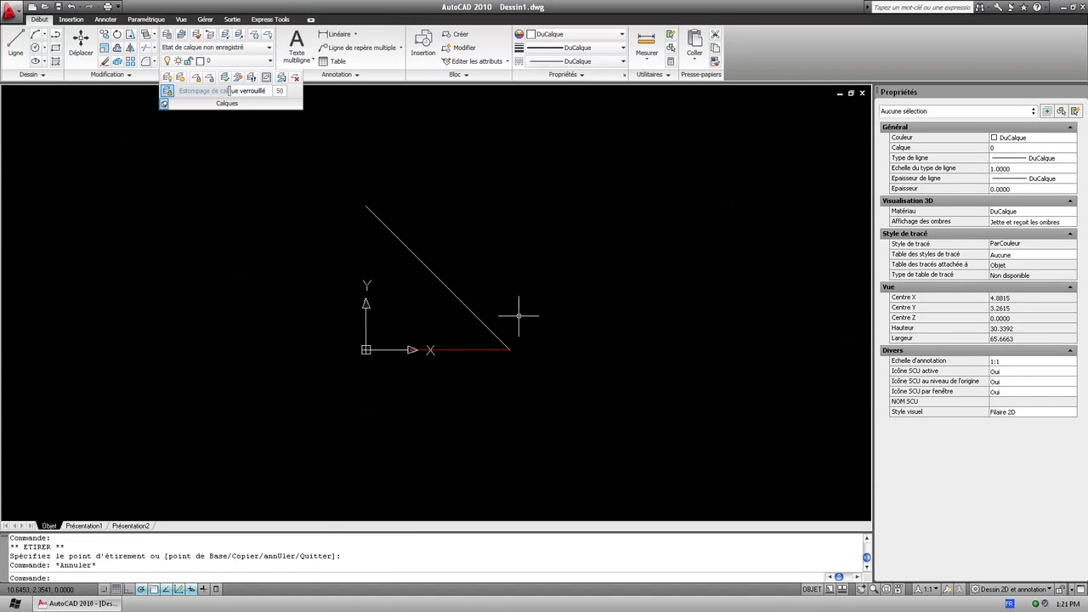
{"action": "scroll", "coordinate": [456, 241], "scroll_direction": "up", "scroll_amount": 2}
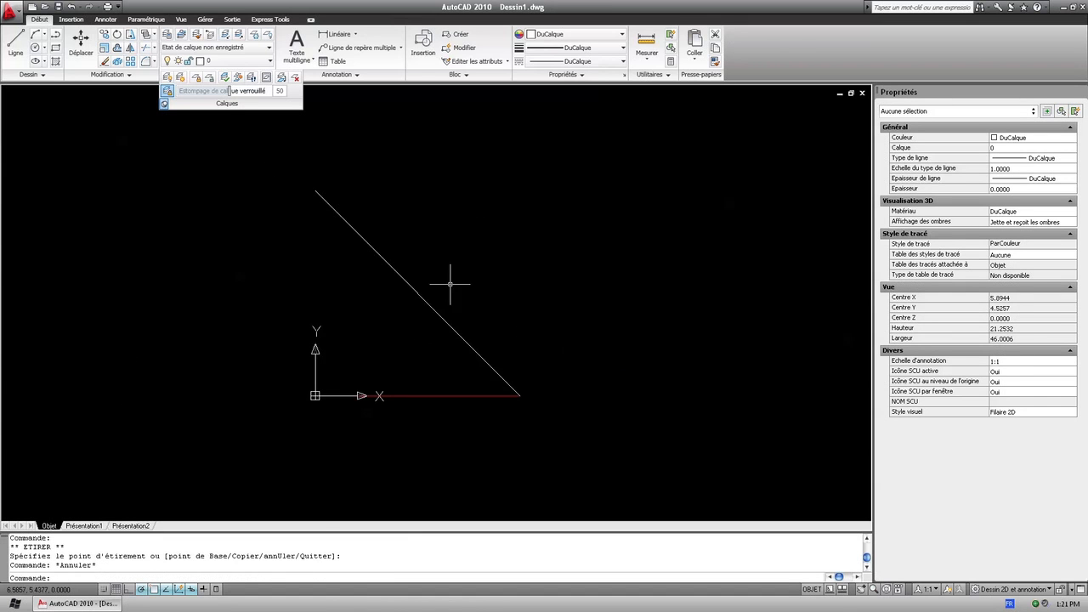
{"action": "left_click", "coordinate": [412, 288]}
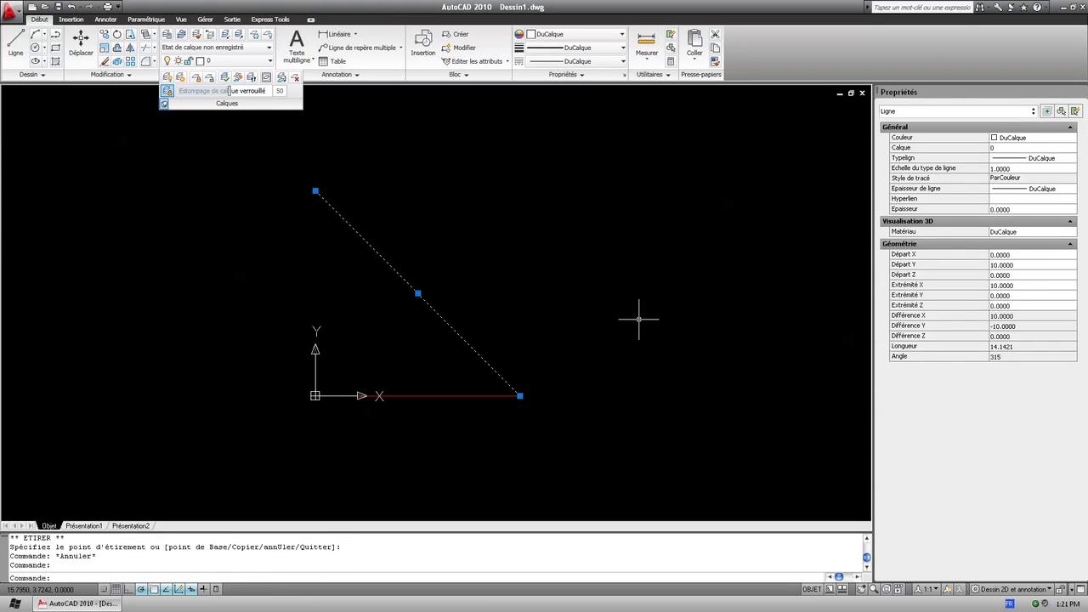
{"action": "key", "text": "Escape"}
{"action": "left_click", "coordinate": [467, 394]}
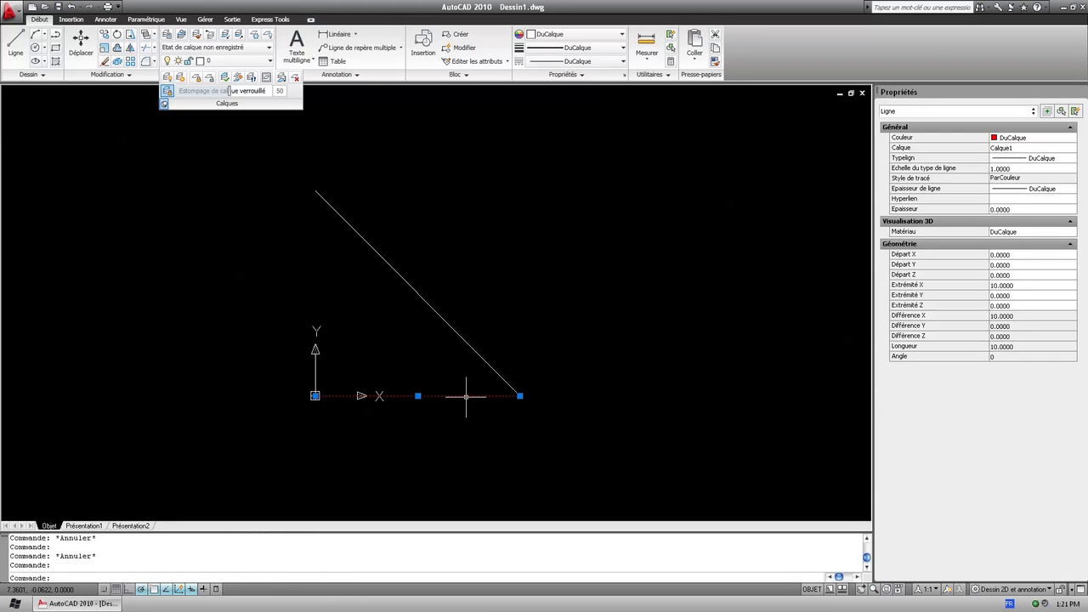
{"action": "key", "text": "Escape"}
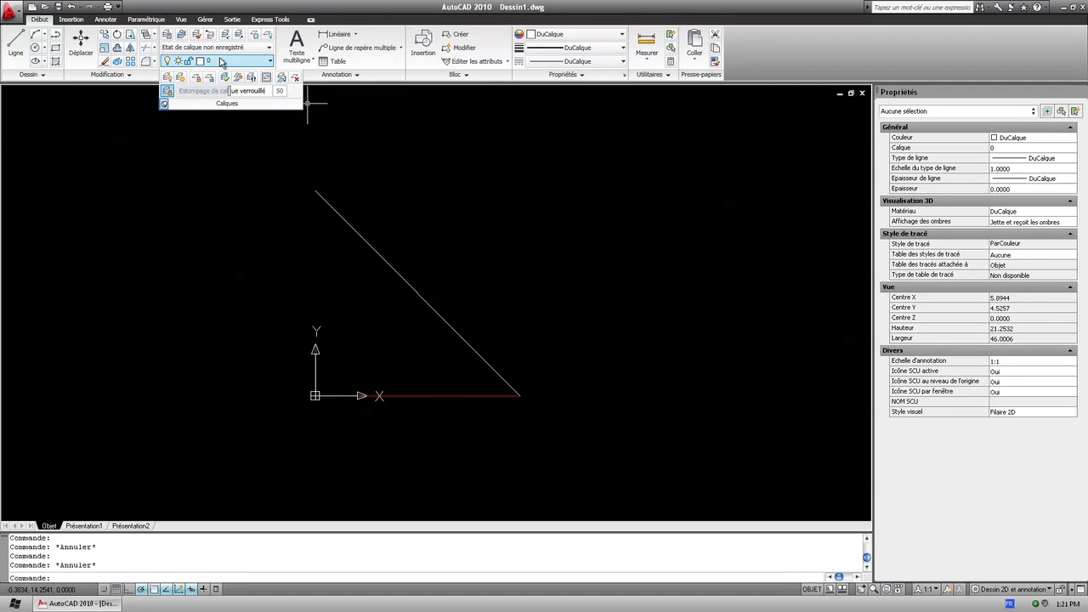
Open the layer properties manager, narrowed to uncover the drawing, and turn layer Calque1 off and back on
{"action": "left_click", "coordinate": [166, 34]}
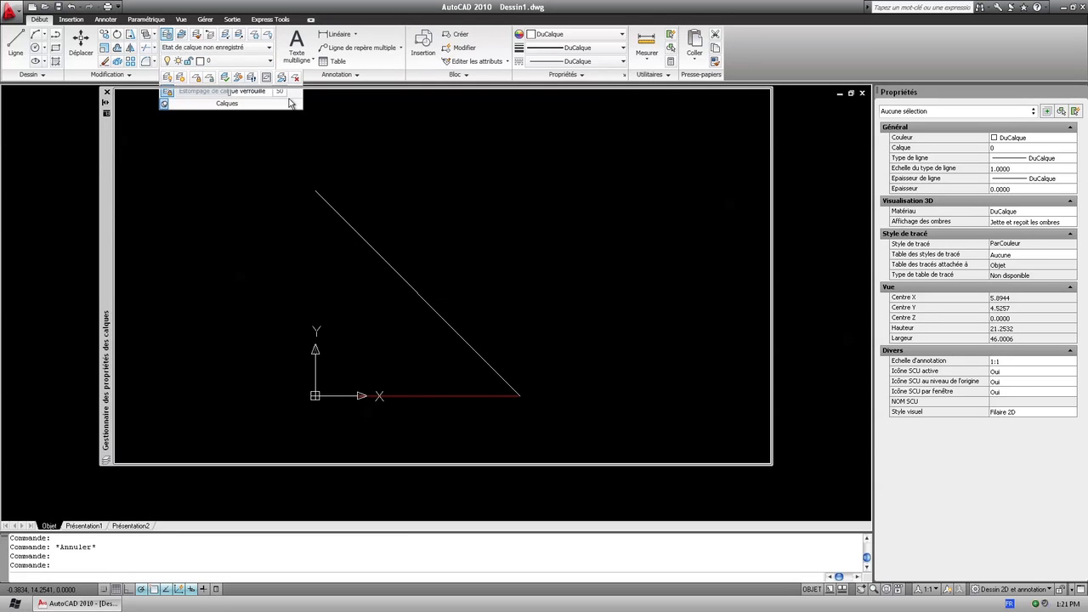
{"action": "left_click_drag", "start_coordinate": [770, 178], "coordinate": [499, 182]}
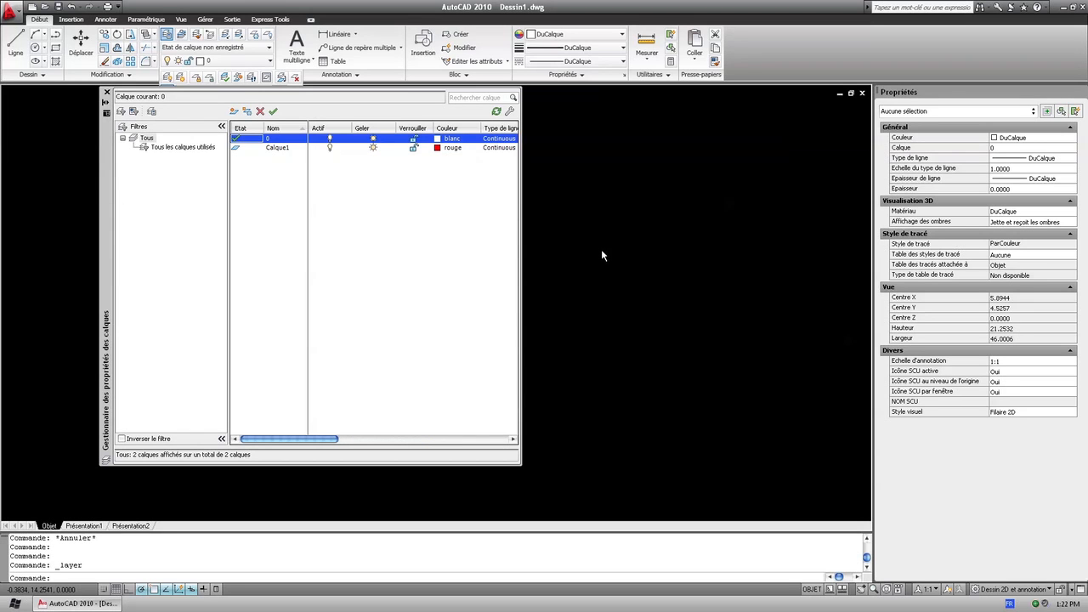
{"action": "scroll", "coordinate": [596, 245], "scroll_direction": "down", "scroll_amount": 5}
{"action": "scroll", "coordinate": [529, 286], "scroll_direction": "up", "scroll_amount": 3}
{"action": "scroll", "coordinate": [553, 292], "scroll_direction": "down", "scroll_amount": 2}
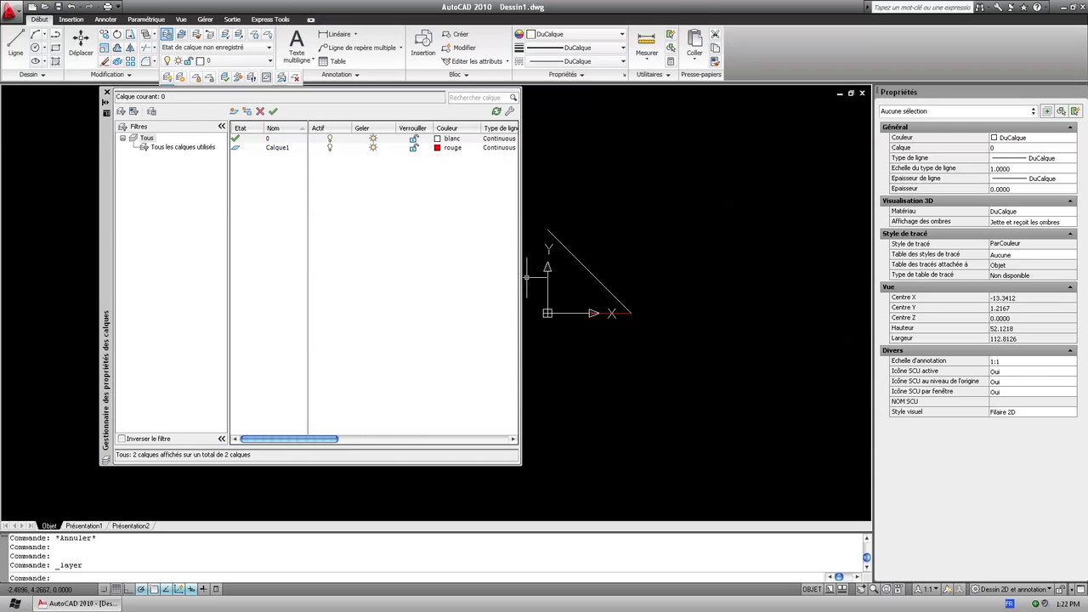
{"action": "scroll", "coordinate": [543, 282], "scroll_direction": "up", "scroll_amount": 2}
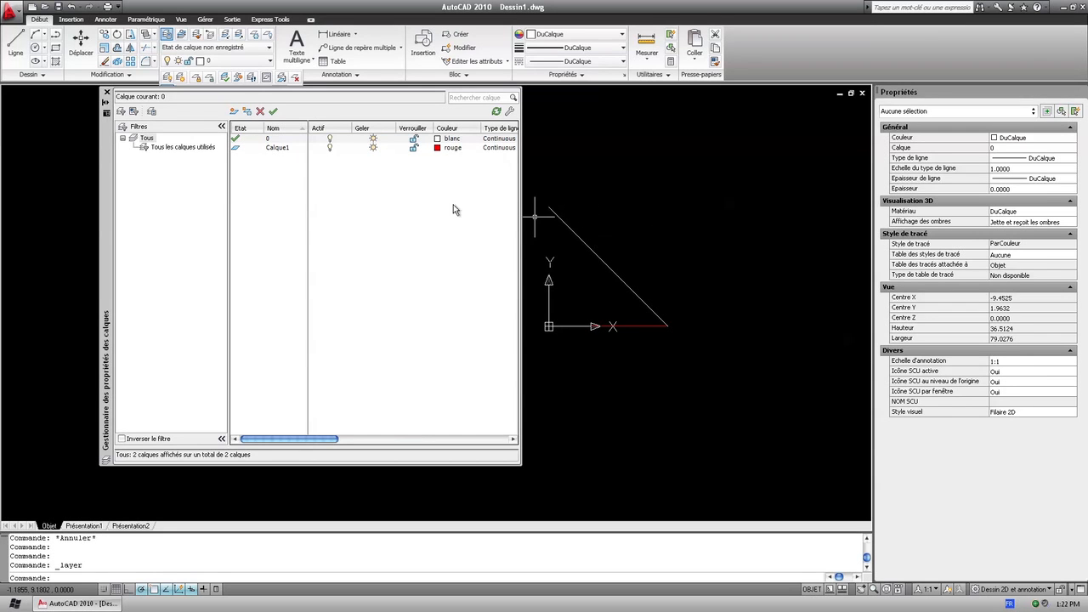
{"action": "left_click", "coordinate": [331, 148]}
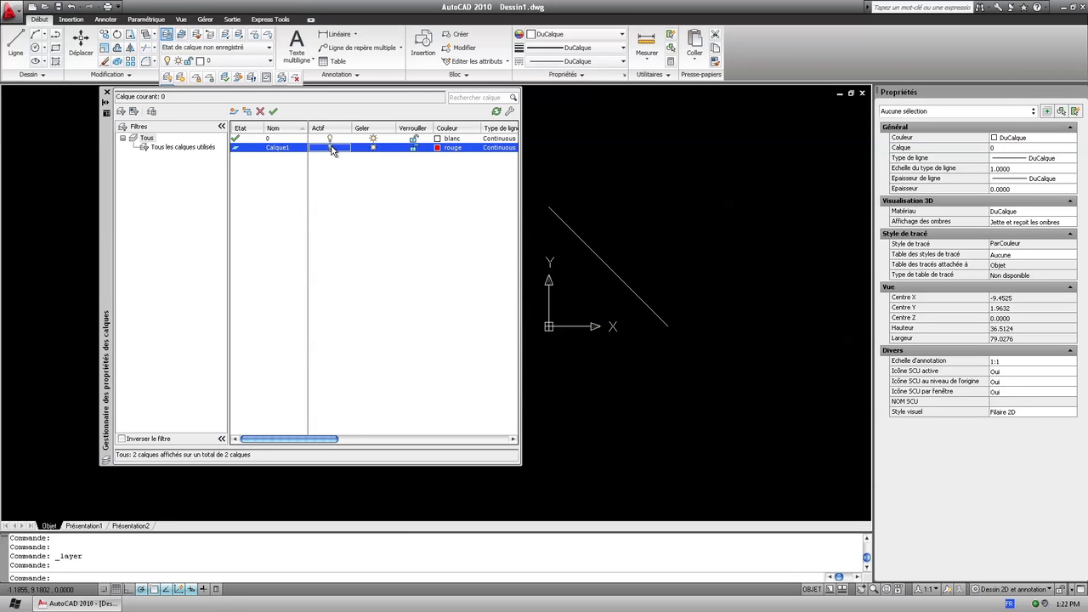
{"action": "left_click", "coordinate": [332, 149]}
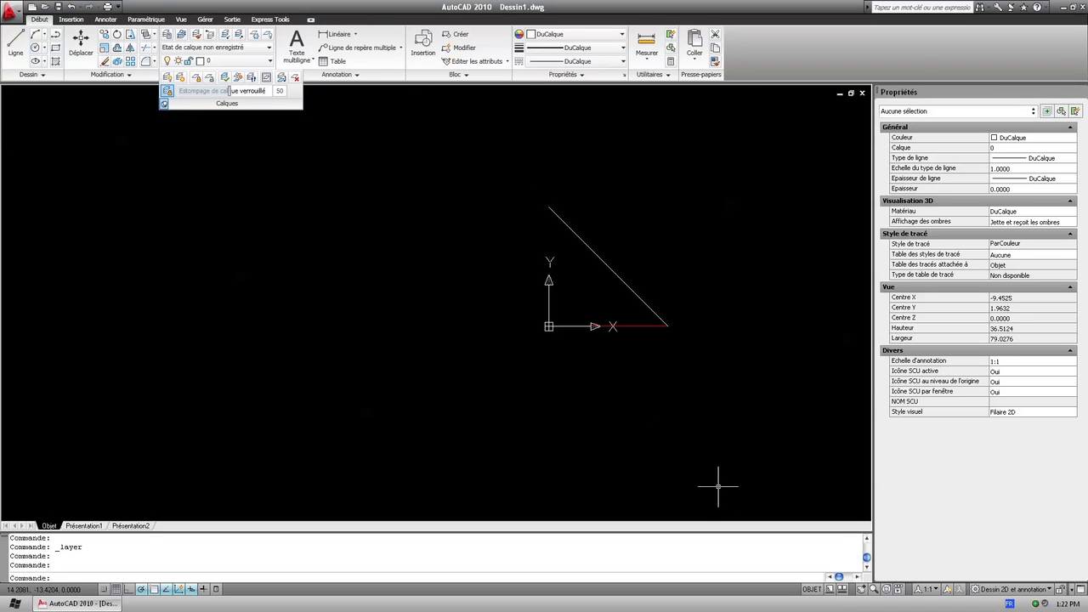
Erase the diagonal white line and the red horizontal line together with a crossing selection at their shared end
{"action": "scroll", "coordinate": [630, 322], "scroll_direction": "up", "scroll_amount": 3}
{"action": "scroll", "coordinate": [614, 366], "scroll_direction": "down", "scroll_amount": 4}
{"action": "scroll", "coordinate": [615, 340], "scroll_direction": "up", "scroll_amount": 6}
{"action": "scroll", "coordinate": [615, 321], "scroll_direction": "down", "scroll_amount": 5}
{"action": "scroll", "coordinate": [614, 322], "scroll_direction": "up", "scroll_amount": 2}
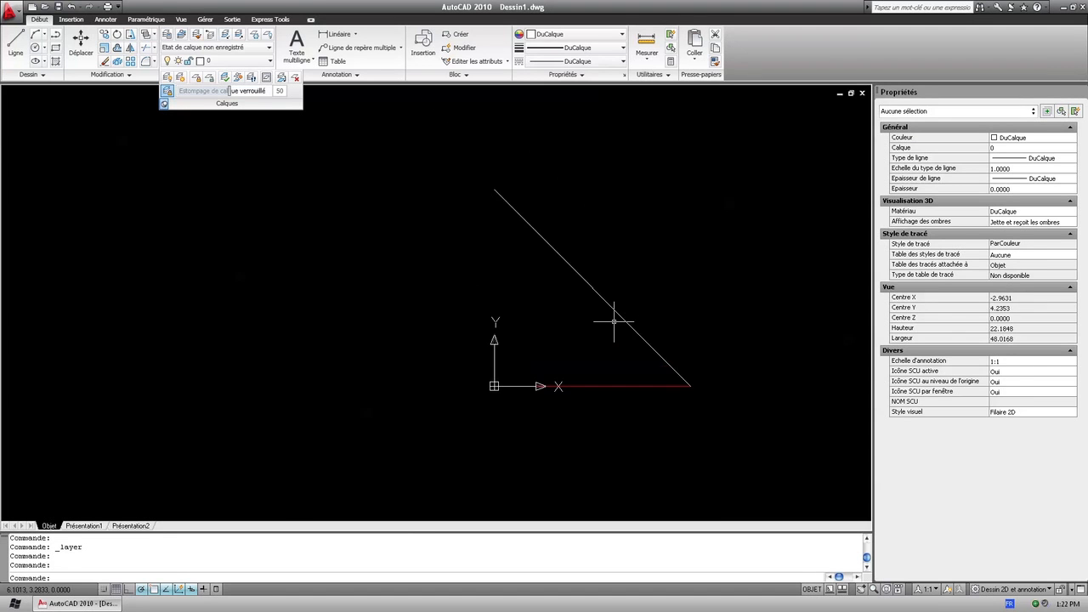
{"action": "left_click", "coordinate": [724, 405]}
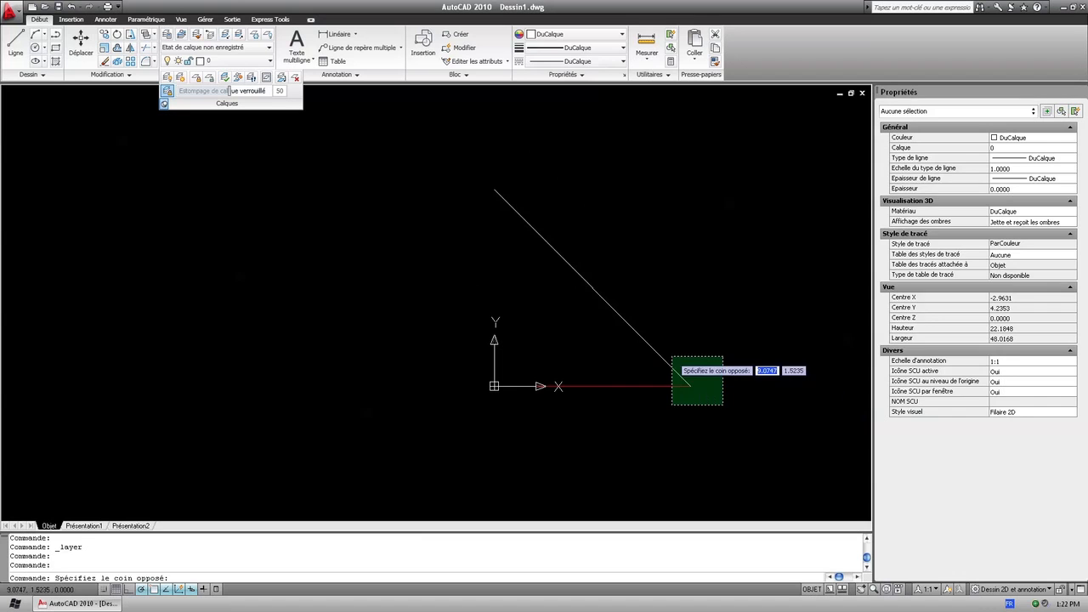
{"action": "left_click", "coordinate": [680, 365]}
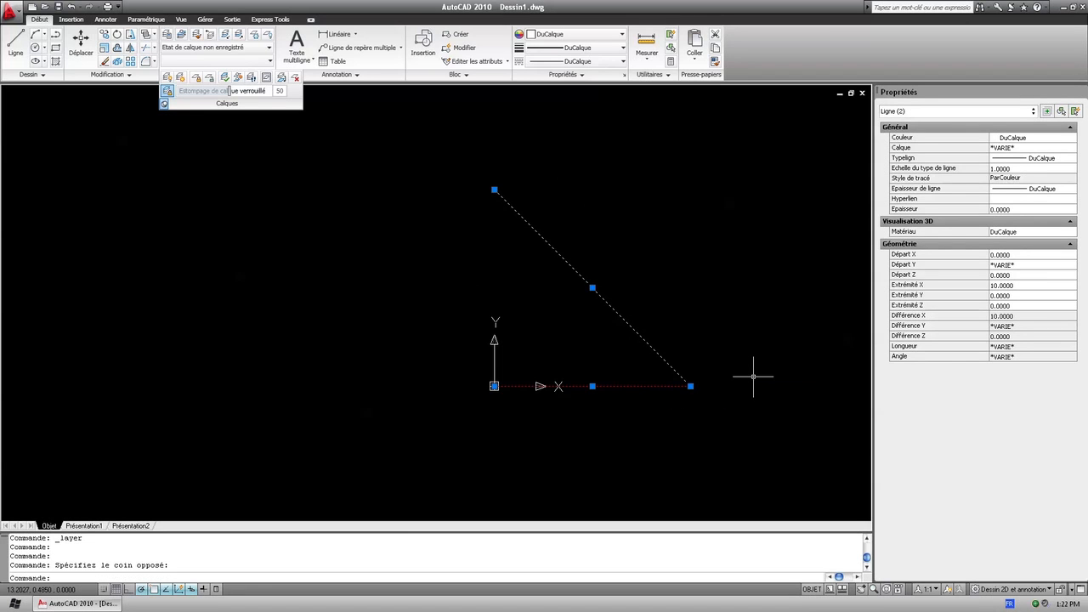
{"action": "key", "text": "Delete"}
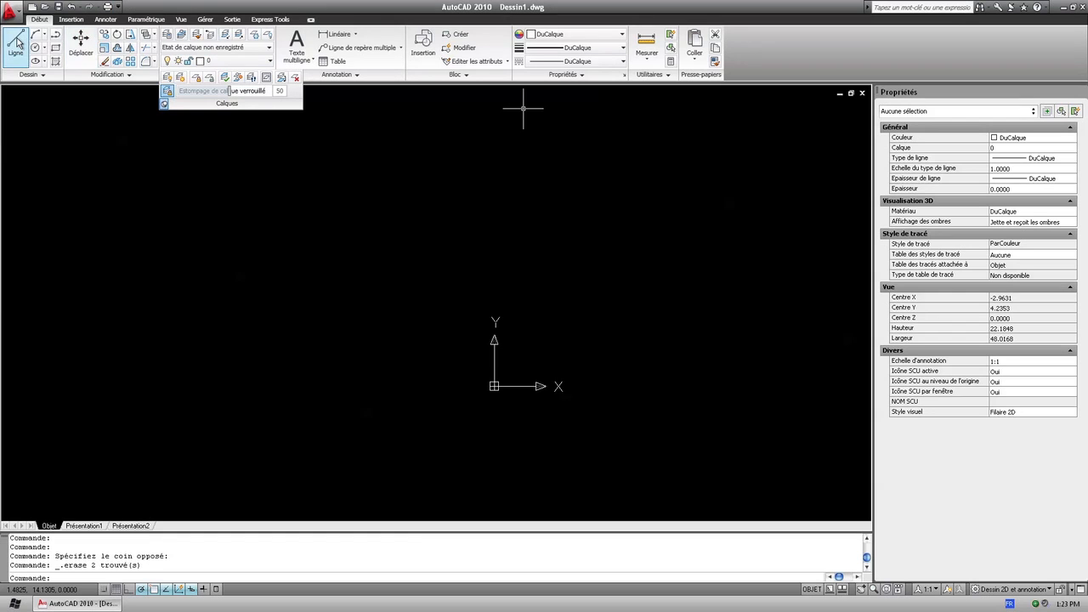
Draw a single horizontal line on layer 0 above the origin, at about Y 5.25
{"action": "left_click", "coordinate": [17, 41]}
{"action": "left_click", "coordinate": [332, 283]}
{"action": "left_click", "coordinate": [522, 283]}
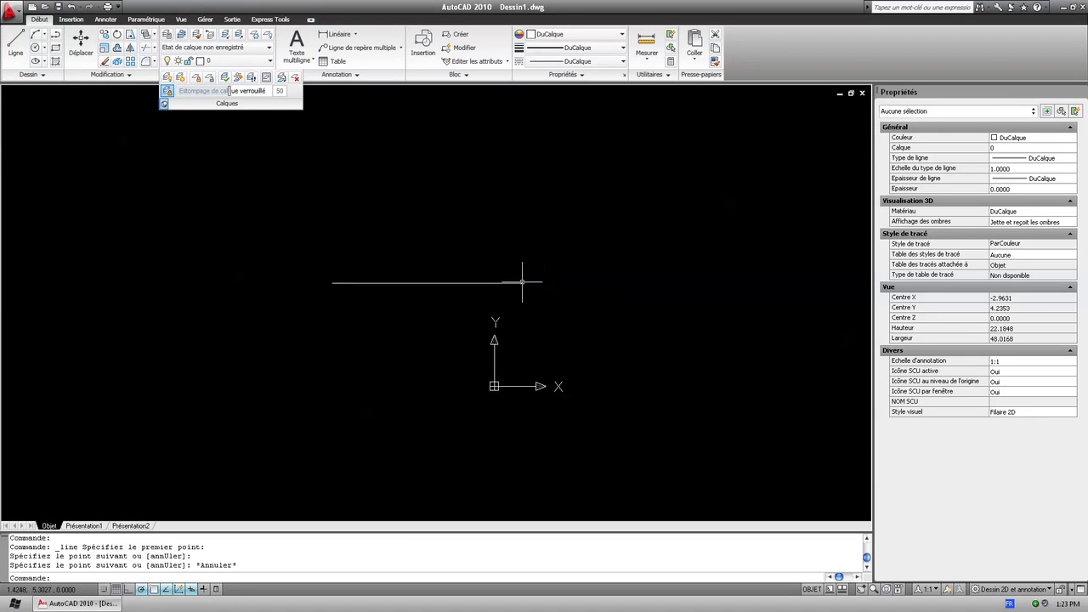
{"action": "key", "text": "Escape"}
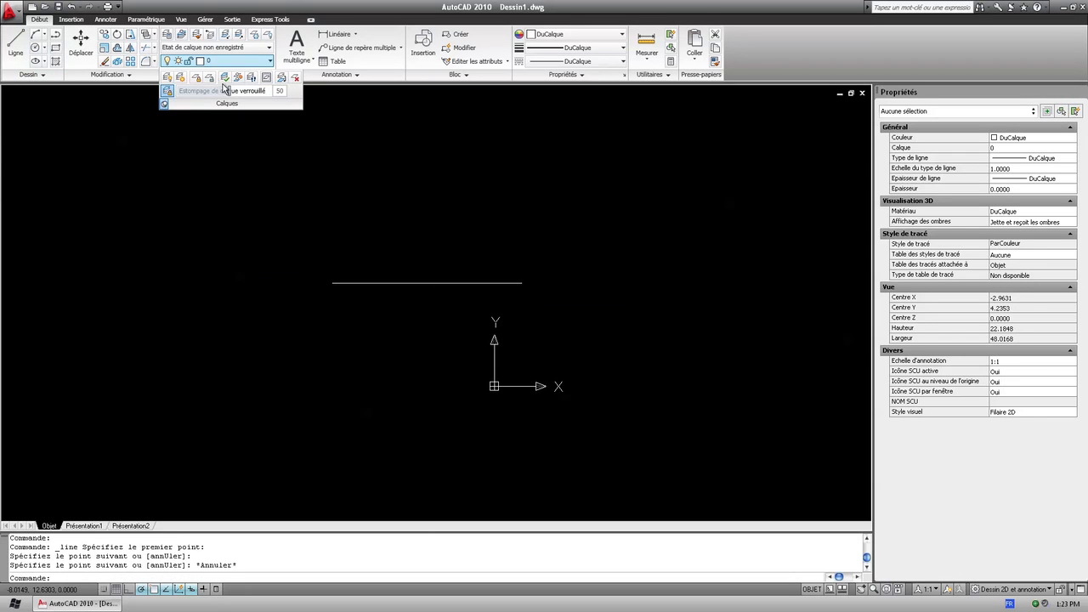
Make Calque1 current and draw a line from the horizontal line's right end diagonally up to the left
{"action": "left_click", "coordinate": [229, 60]}
{"action": "left_click", "coordinate": [223, 90]}
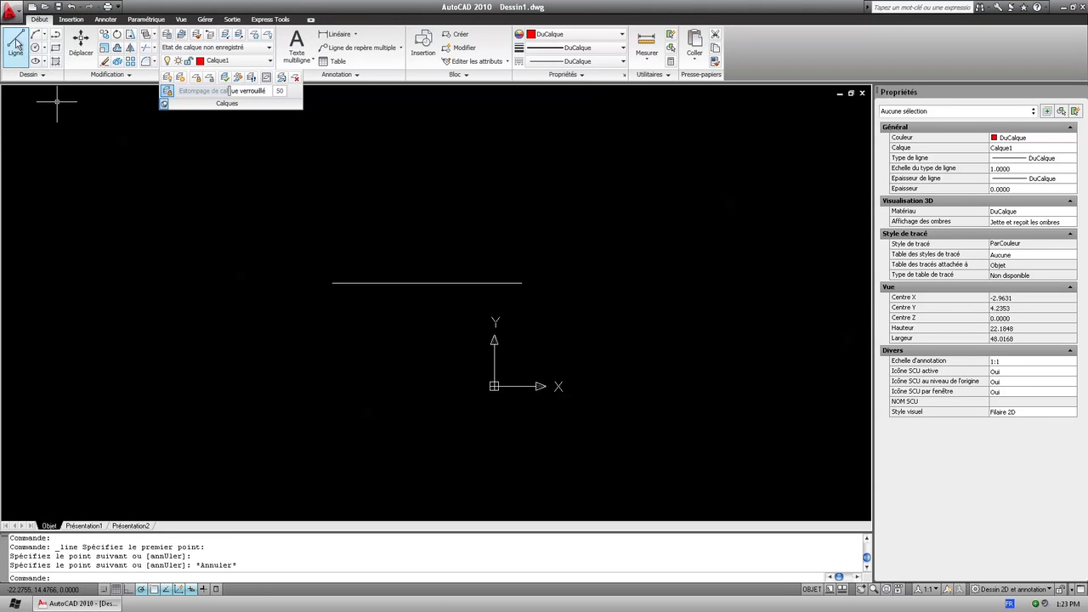
{"action": "left_click", "coordinate": [15, 44]}
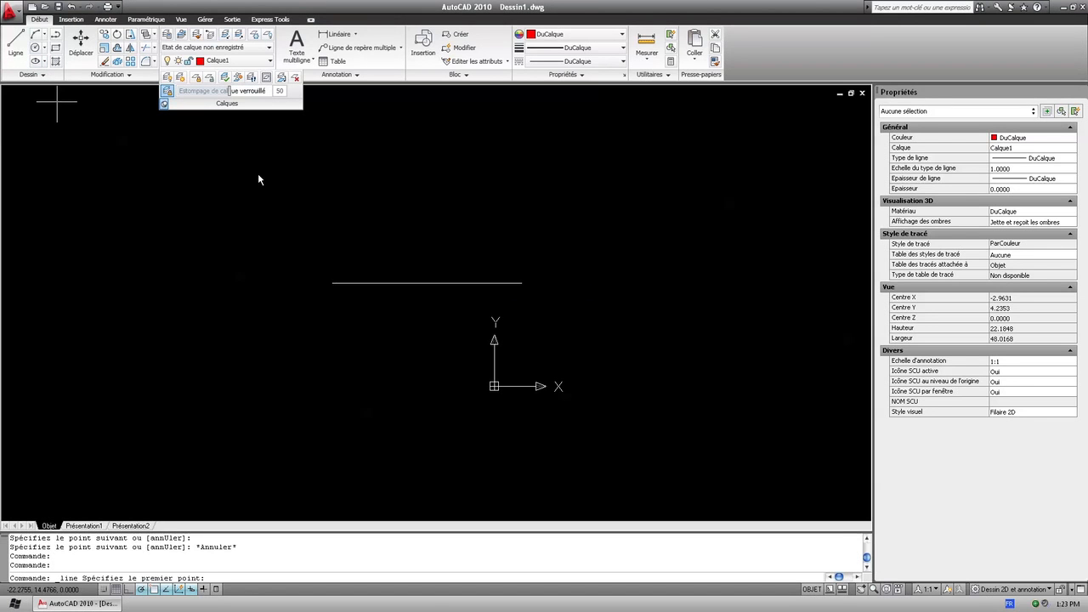
{"action": "left_click", "coordinate": [521, 283]}
{"action": "left_click", "coordinate": [353, 200]}
{"action": "key", "text": "Escape"}
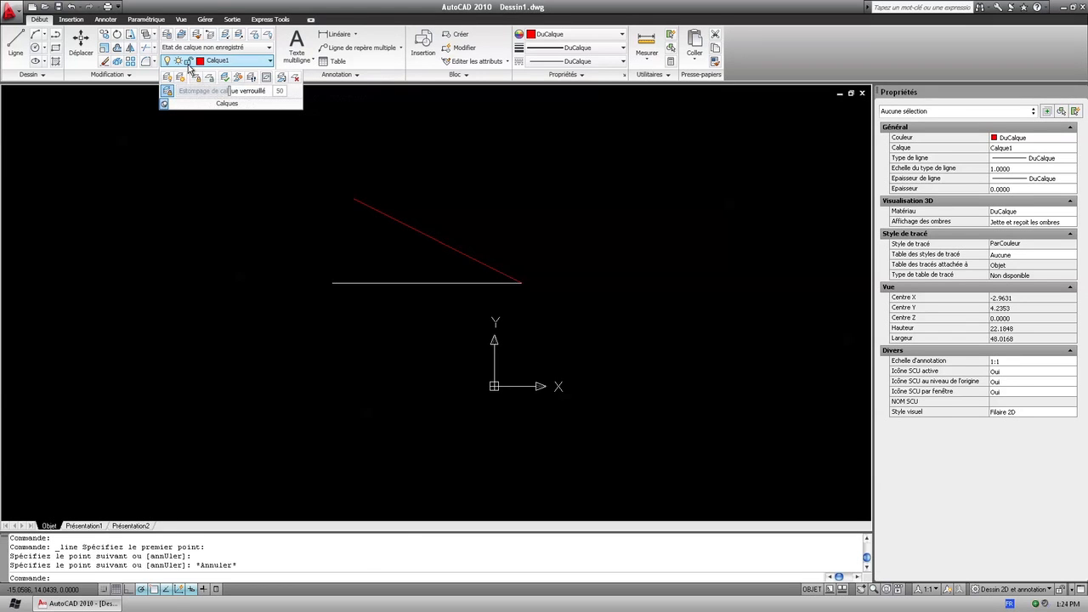
Lock and unlock layer 0 and make it the current layer
{"action": "left_click", "coordinate": [188, 63]}
{"action": "left_click", "coordinate": [189, 75]}
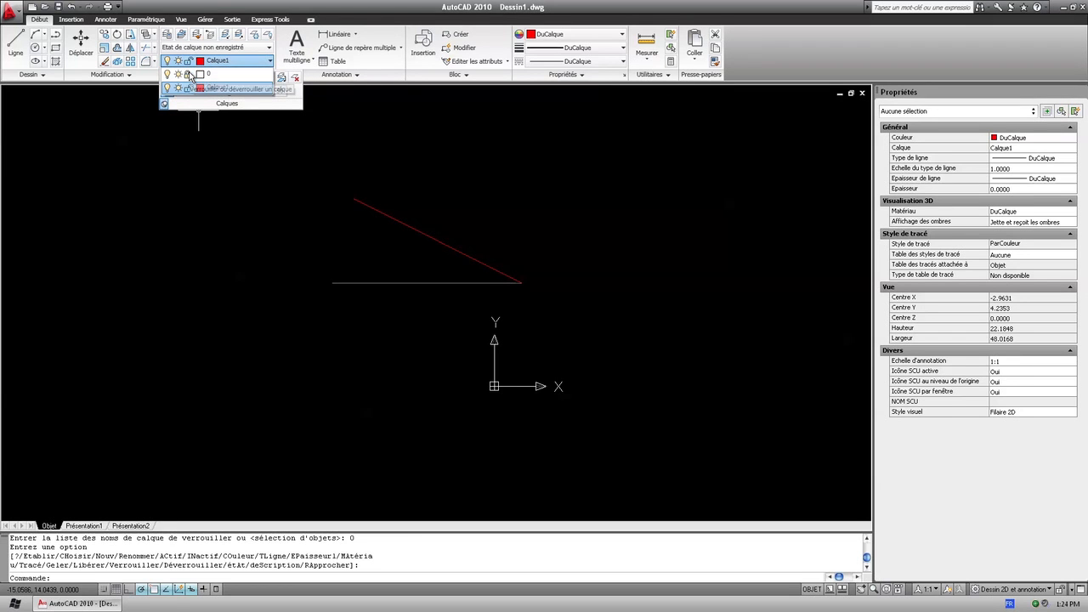
{"action": "left_click", "coordinate": [220, 76]}
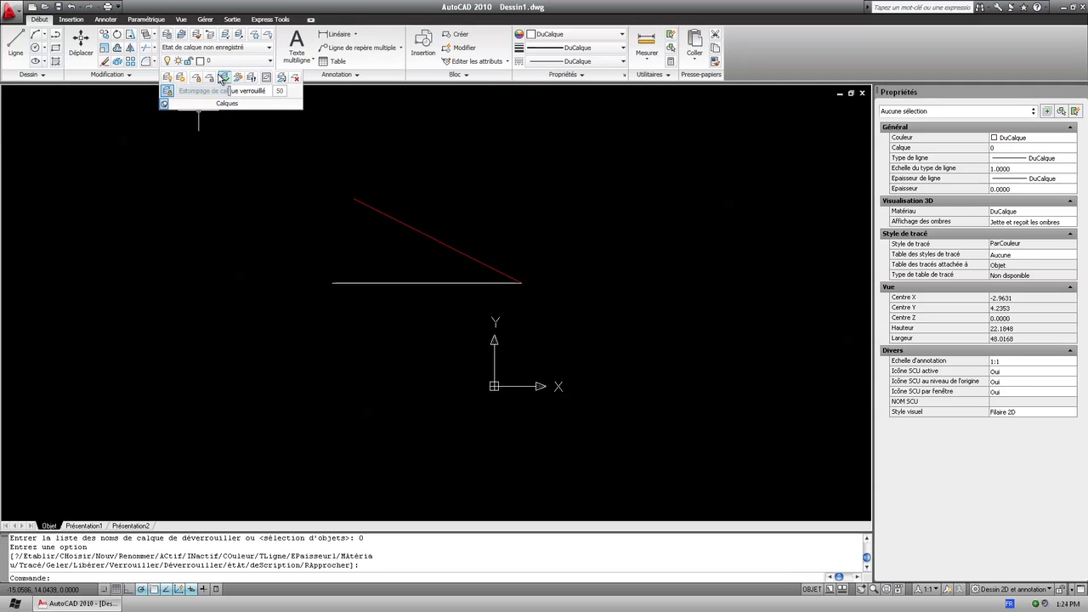
Turn on all layers and thaw all layers of the drawing
{"action": "left_click", "coordinate": [168, 79]}
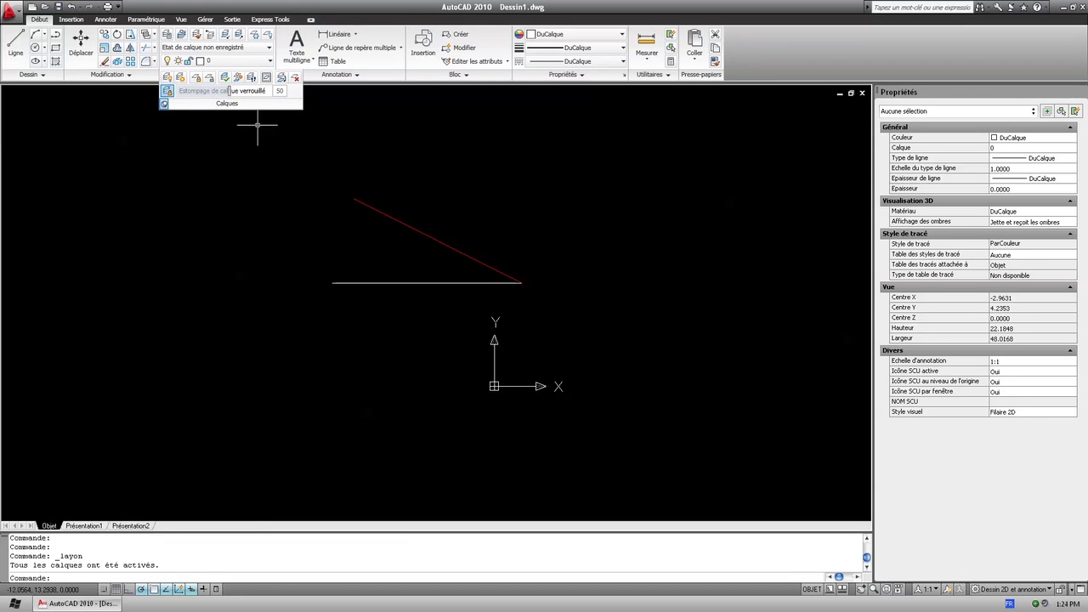
{"action": "left_click", "coordinate": [180, 78]}
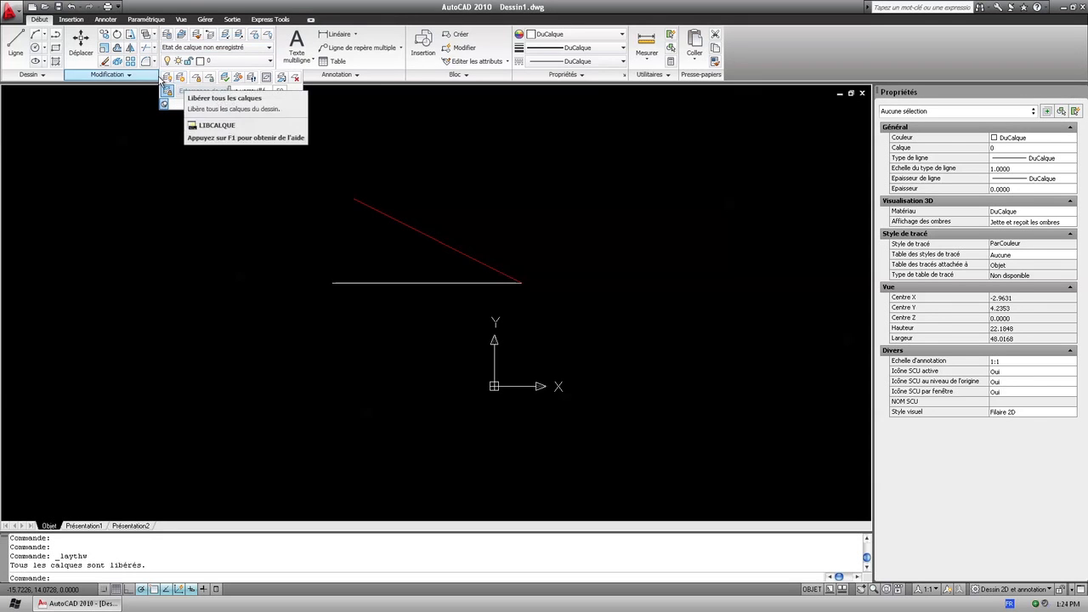
Turn off layer Calque1 by picking its red line in the drawing, and turn all layers back on
{"action": "left_click", "coordinate": [266, 38]}
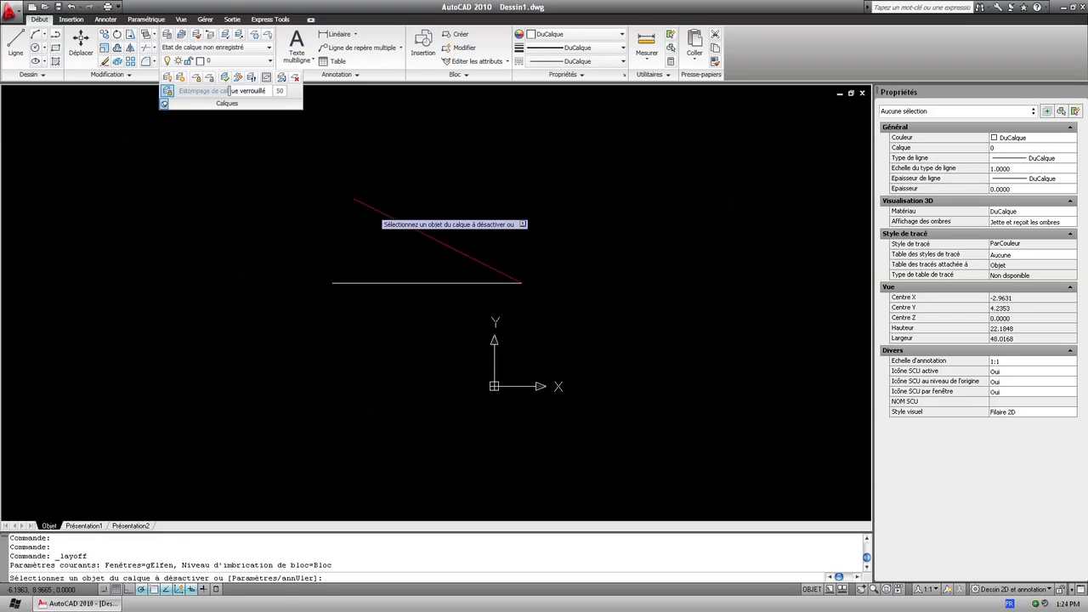
{"action": "left_click", "coordinate": [372, 209]}
{"action": "key", "text": "Escape"}
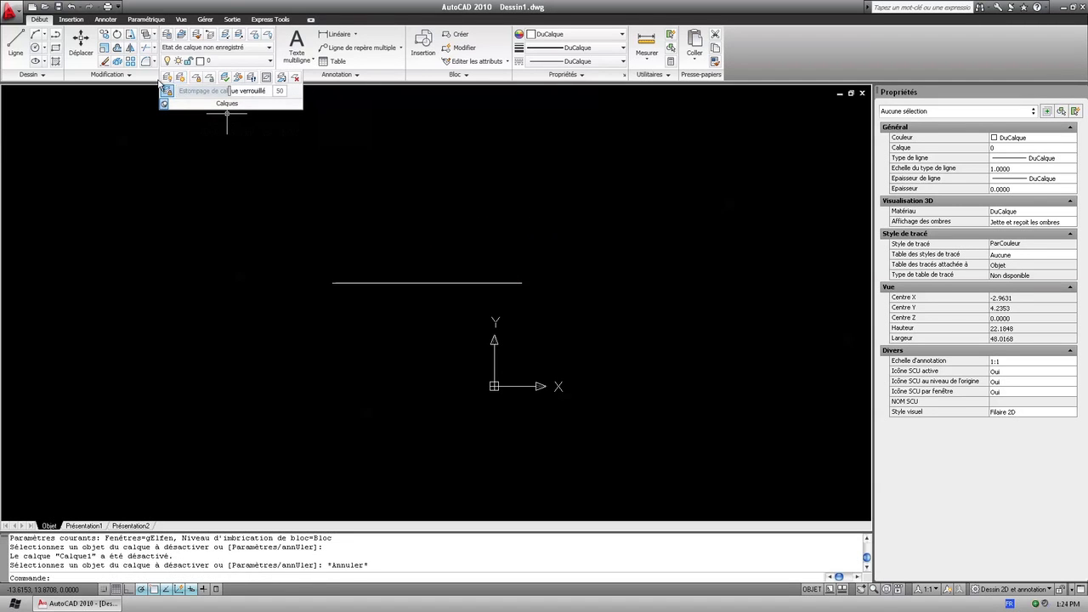
{"action": "left_click", "coordinate": [167, 79]}
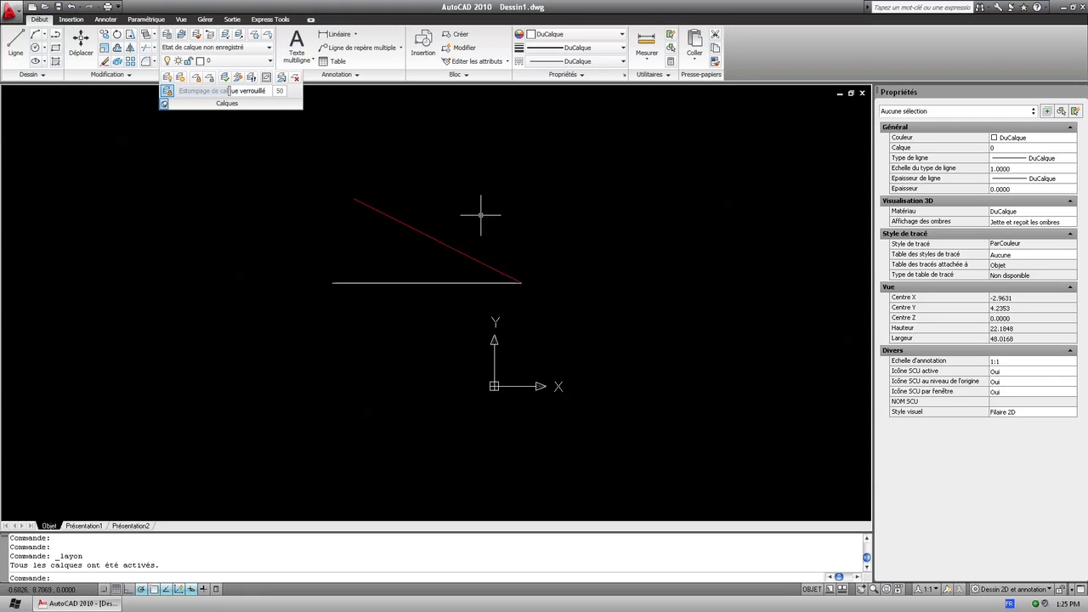
Erase the white horizontal line and the red slanted line together with a crossing selection
{"action": "left_click", "coordinate": [657, 351]}
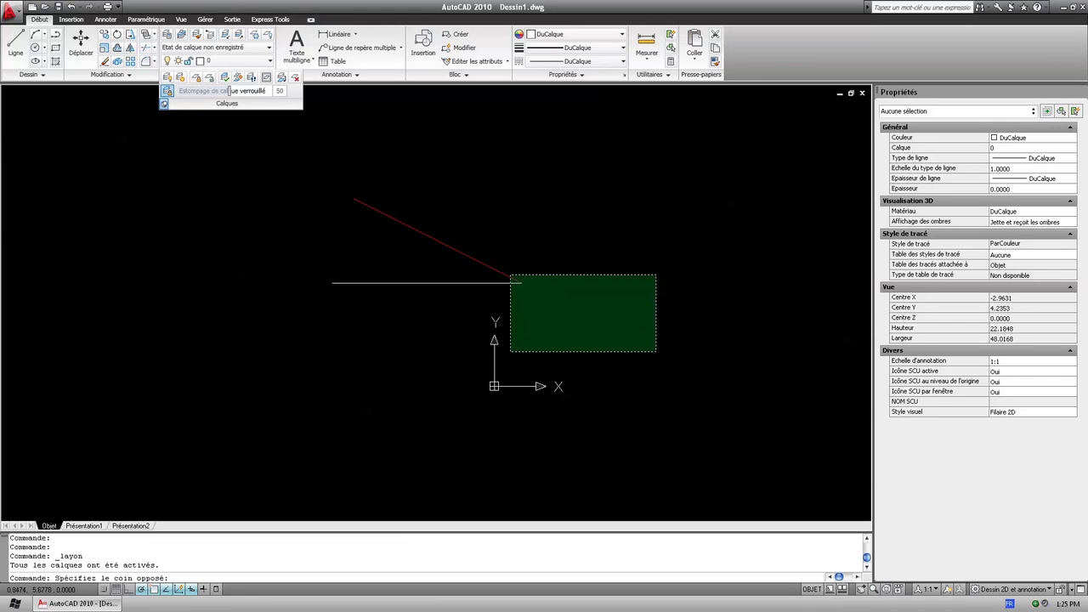
{"action": "left_click", "coordinate": [474, 258]}
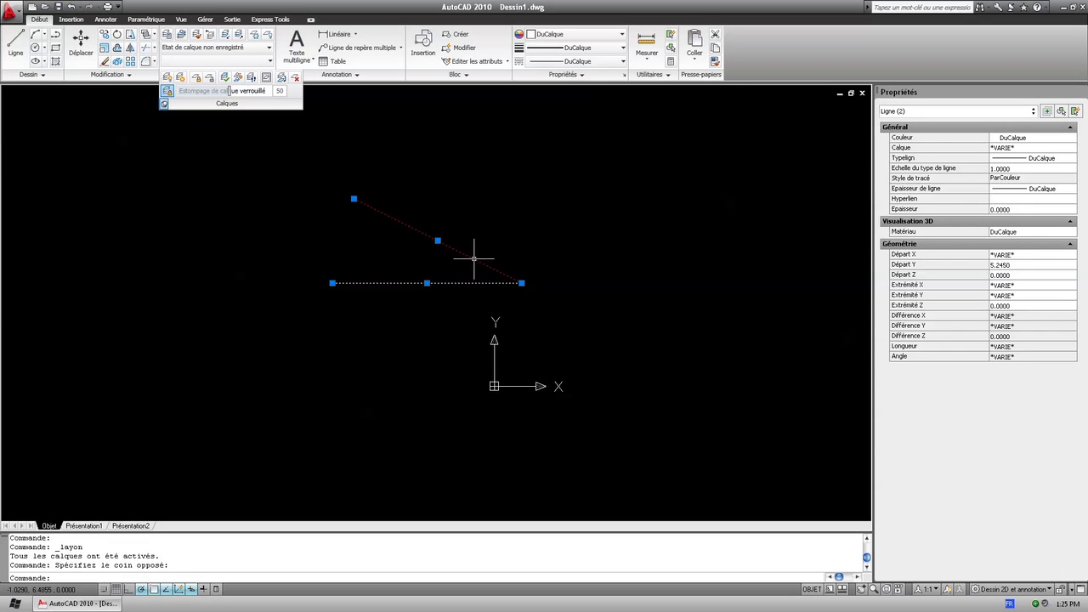
{"action": "key", "text": "Delete"}
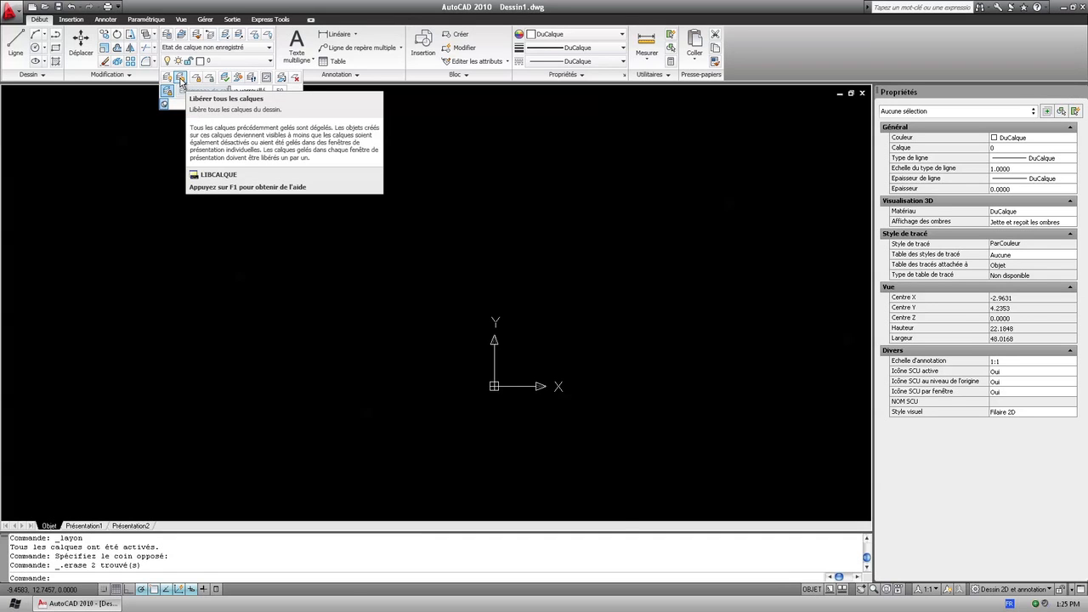
{"action": "scroll", "coordinate": [181, 81], "scroll_direction": "up", "scroll_amount": 2}
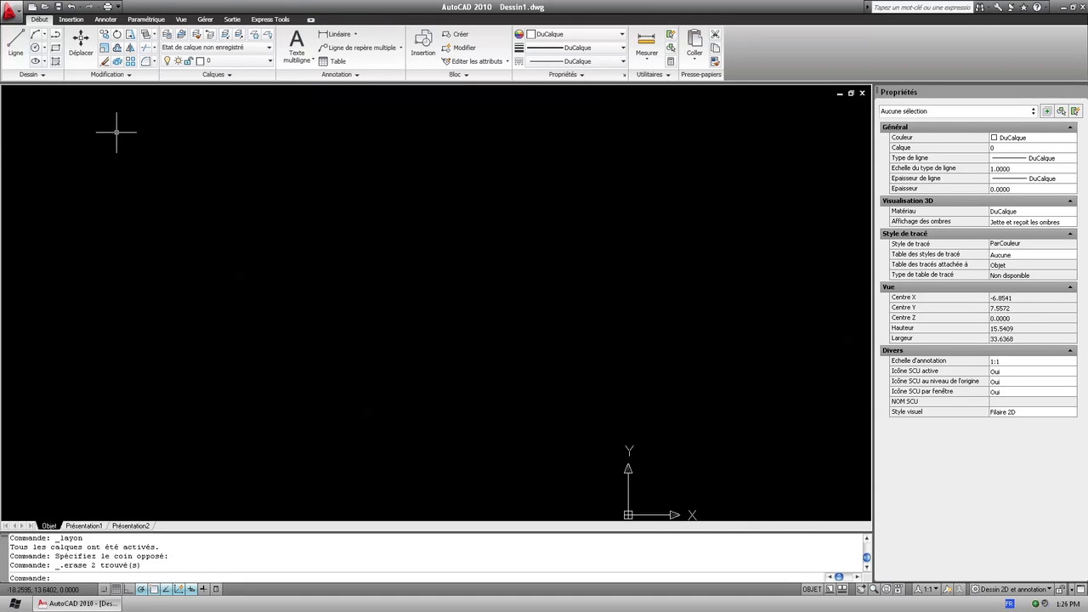
Set the locked layer fading to 25 and keep the extended layer tools displayed
{"action": "left_click", "coordinate": [247, 75]}
{"action": "left_click", "coordinate": [175, 76]}
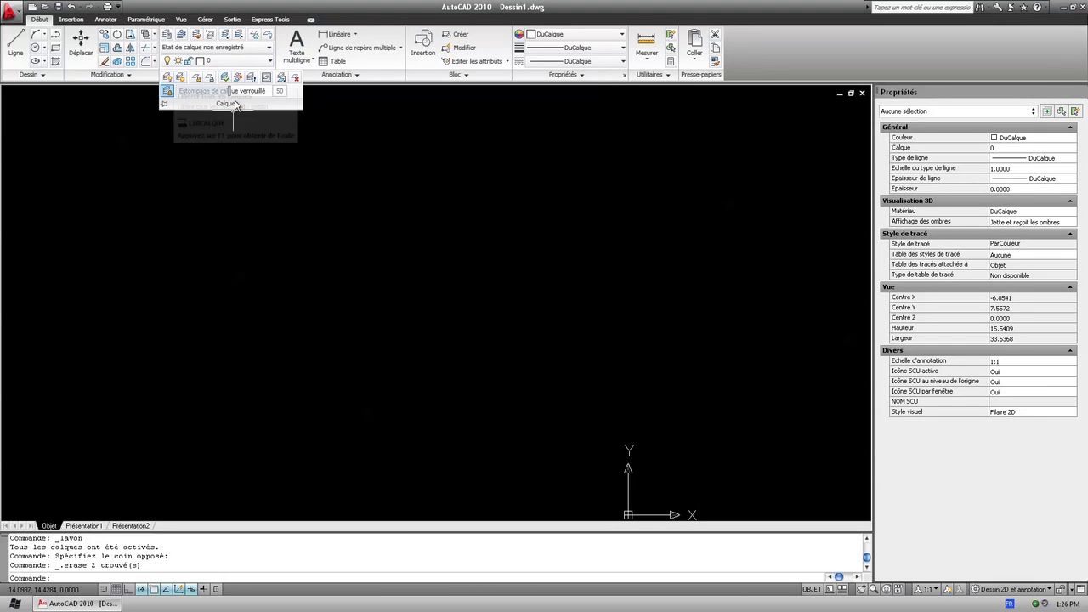
{"action": "left_click_drag", "start_coordinate": [232, 90], "coordinate": [205, 92]}
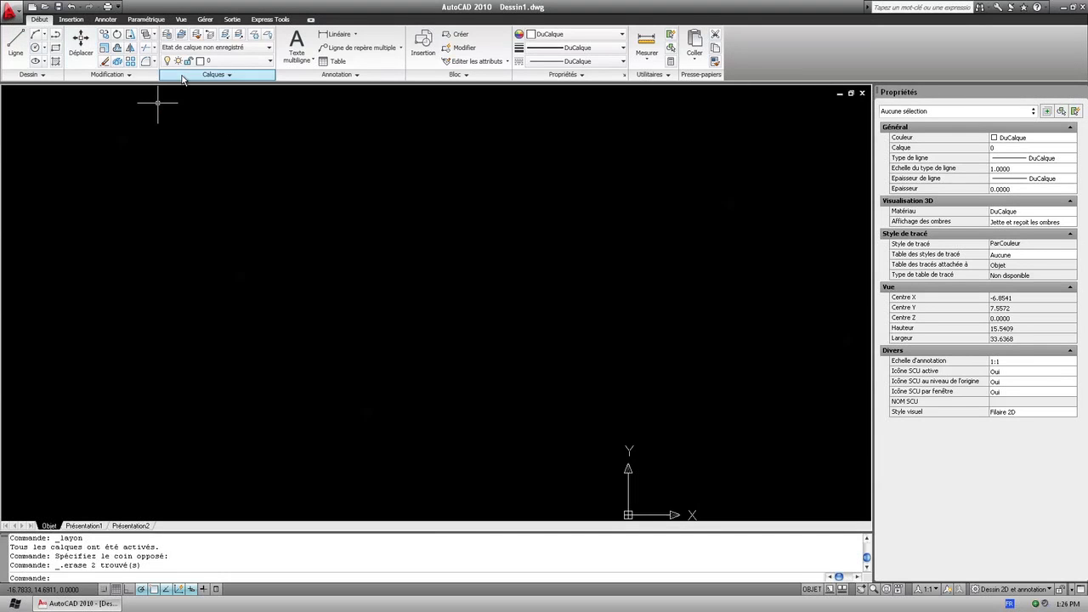
{"action": "left_click", "coordinate": [181, 76]}
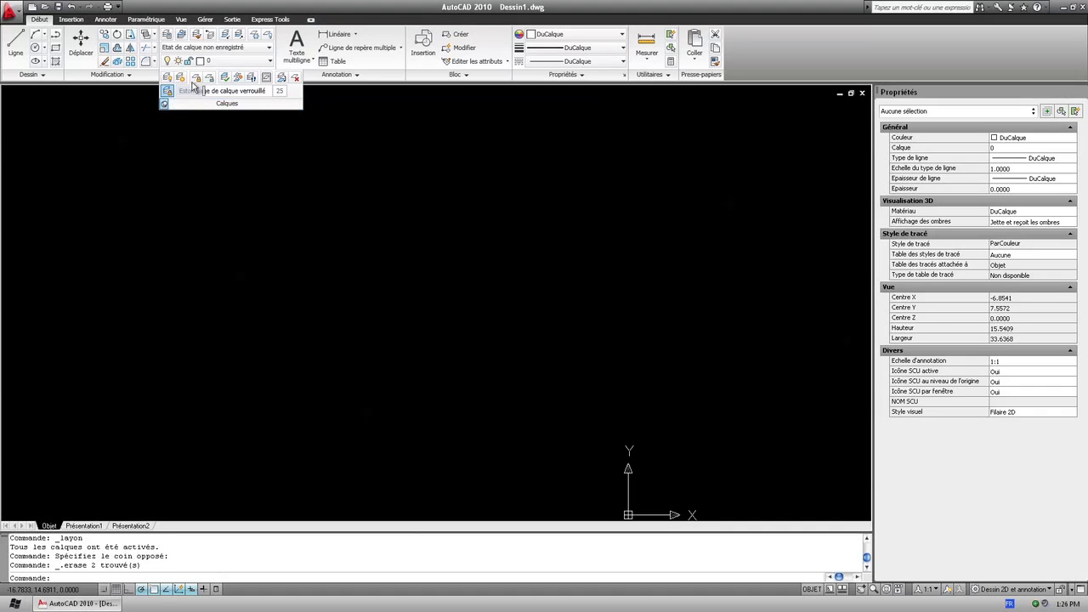
Toggle the lock of layer Calque1 in the layer properties manager and close the manager
{"action": "left_click", "coordinate": [166, 34]}
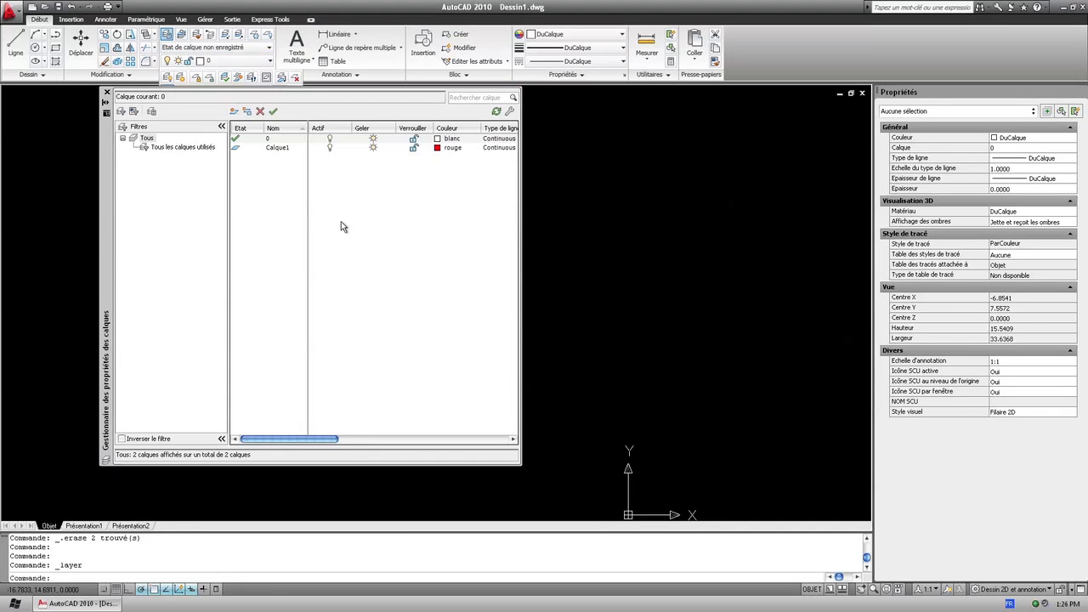
{"action": "left_click", "coordinate": [414, 147]}
{"action": "left_click", "coordinate": [413, 151]}
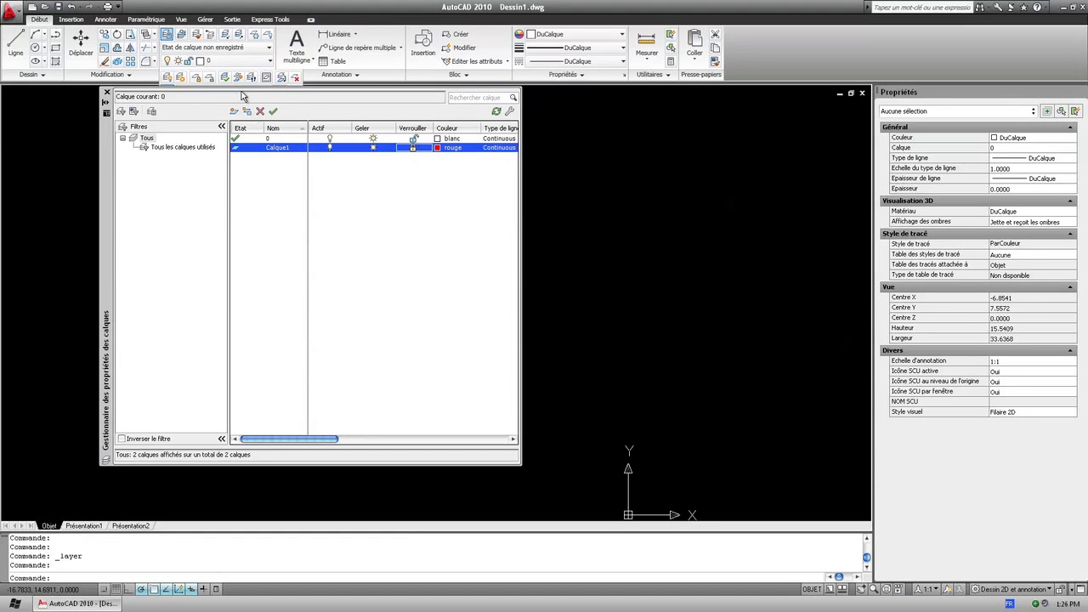
{"action": "left_click", "coordinate": [107, 92]}
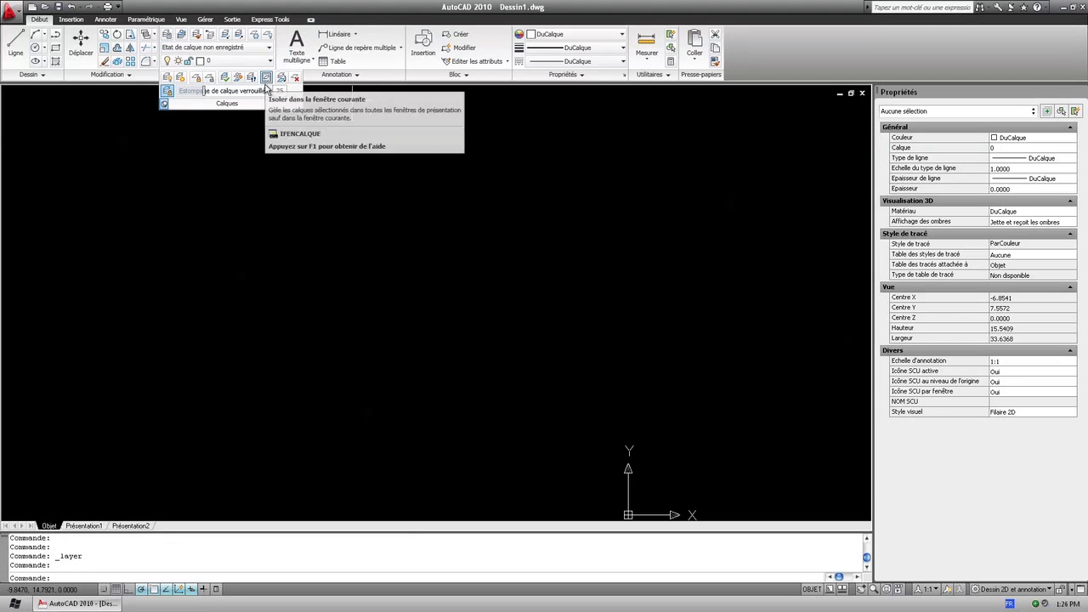
Unpin the extended layer tools so that they collapse, and finish with an empty selection window in the drawing
{"action": "left_click", "coordinate": [166, 105]}
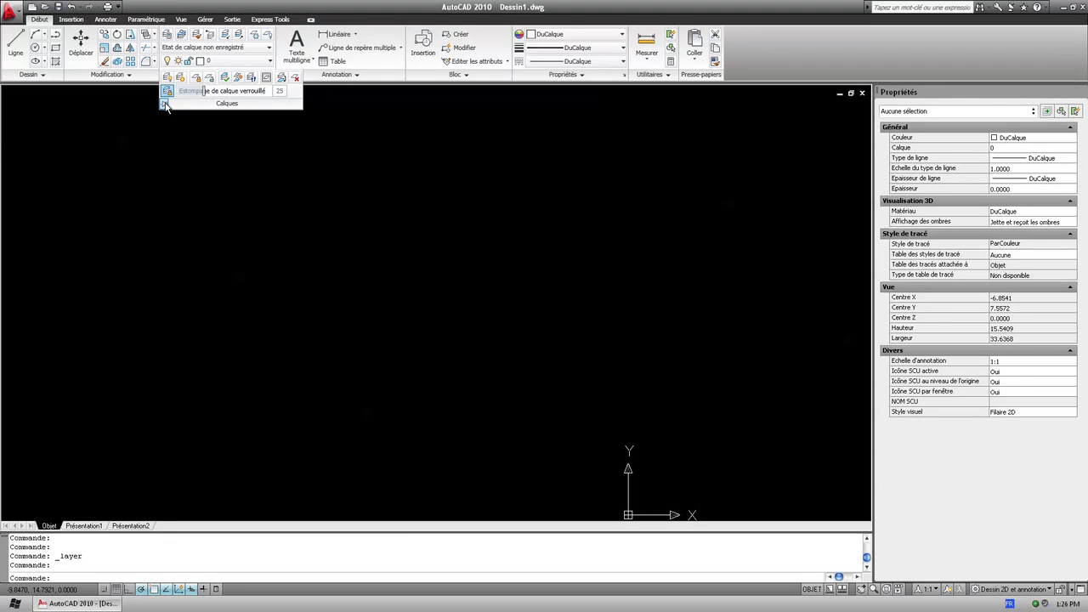
{"action": "left_click", "coordinate": [170, 176]}
{"action": "left_click", "coordinate": [250, 187]}
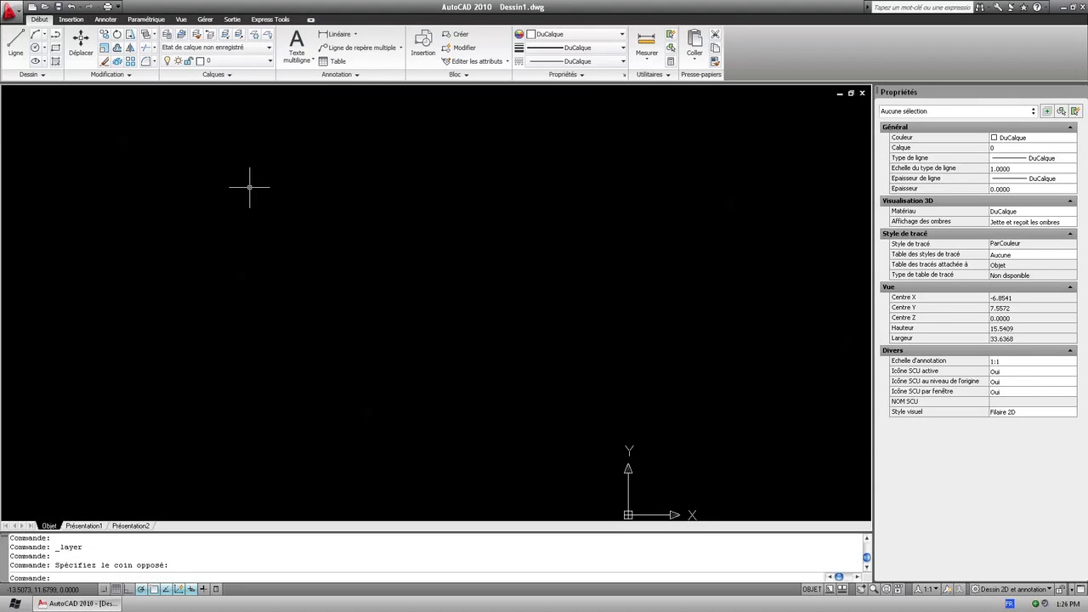